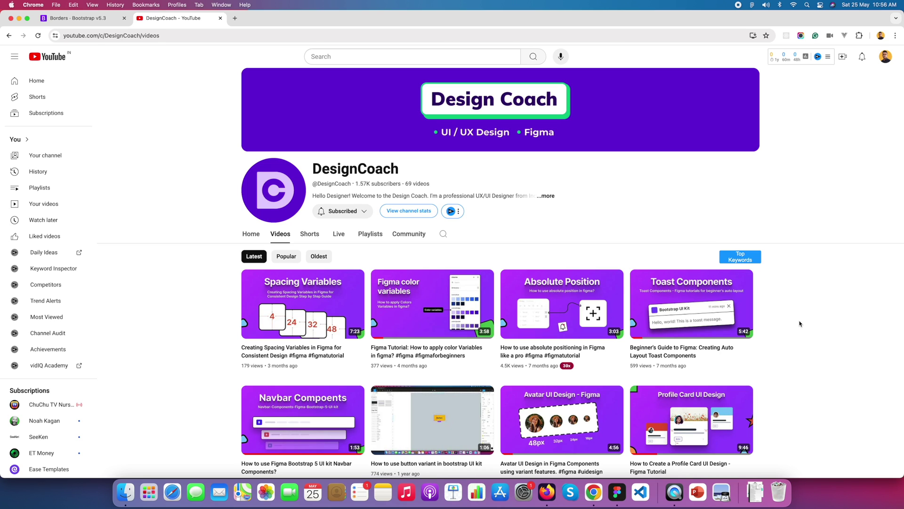
Switch Chrome to the 'Borders · Bootstrap v5.3' documentation tab
{"action": "left_click", "coordinate": [93, 19]}
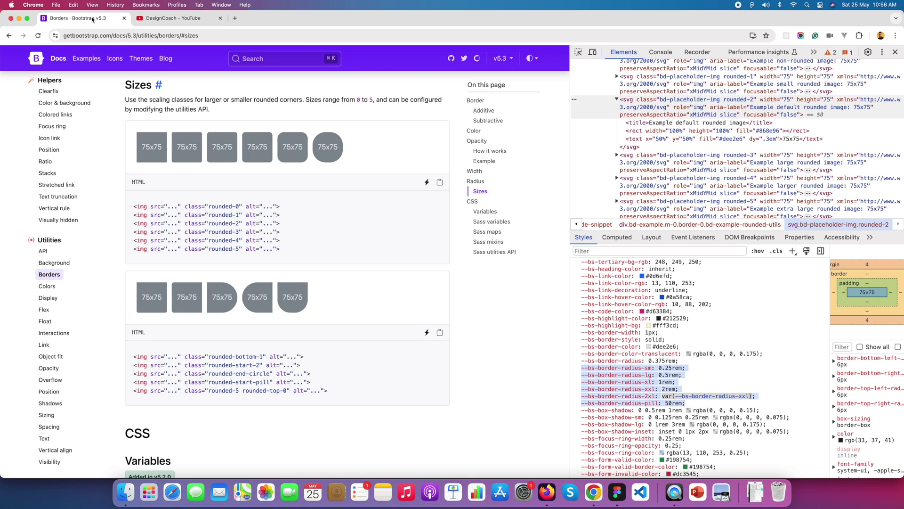
Bring the Figma Bootstrap UI Kit file forward from the Bootstrap docs
{"action": "scroll", "coordinate": [331, 188], "scroll_direction": "up", "scroll_amount": 1}
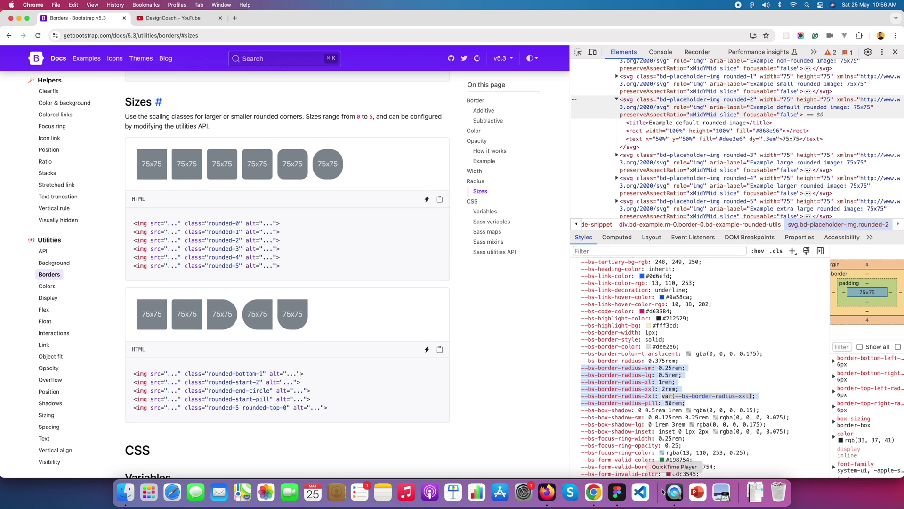
{"action": "left_click", "coordinate": [618, 492]}
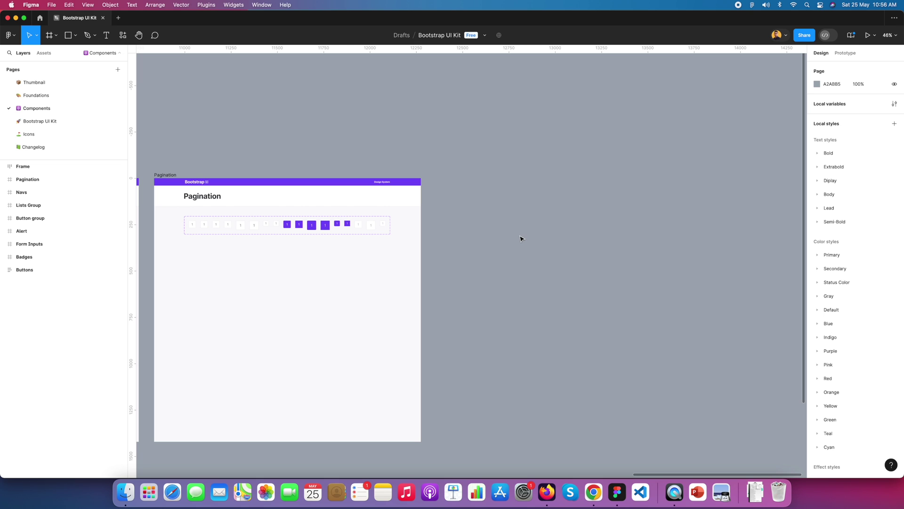
Duplicate the Pagination frame and copy the border-radius lines, sm through pill, from the docs
{"action": "left_click", "coordinate": [165, 175]}
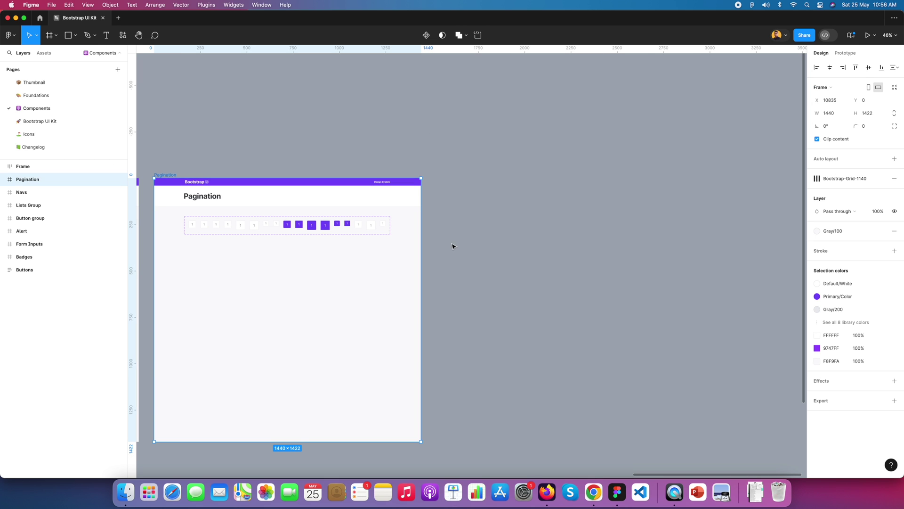
{"action": "key", "text": "super+d"}
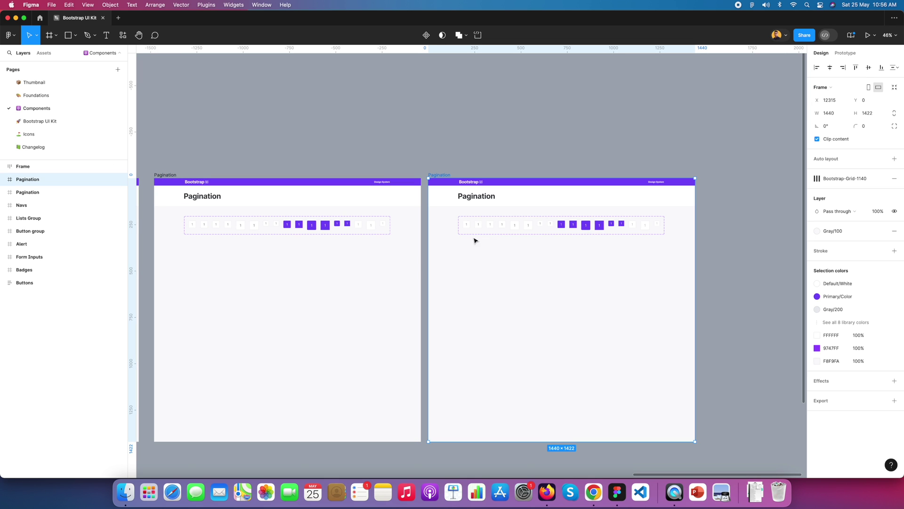
{"action": "left_click", "coordinate": [595, 494]}
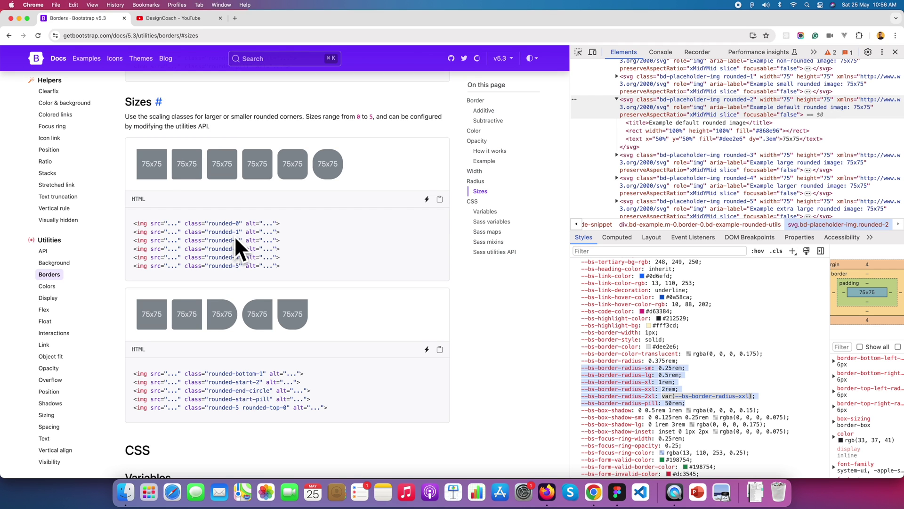
{"action": "left_click", "coordinate": [693, 389]}
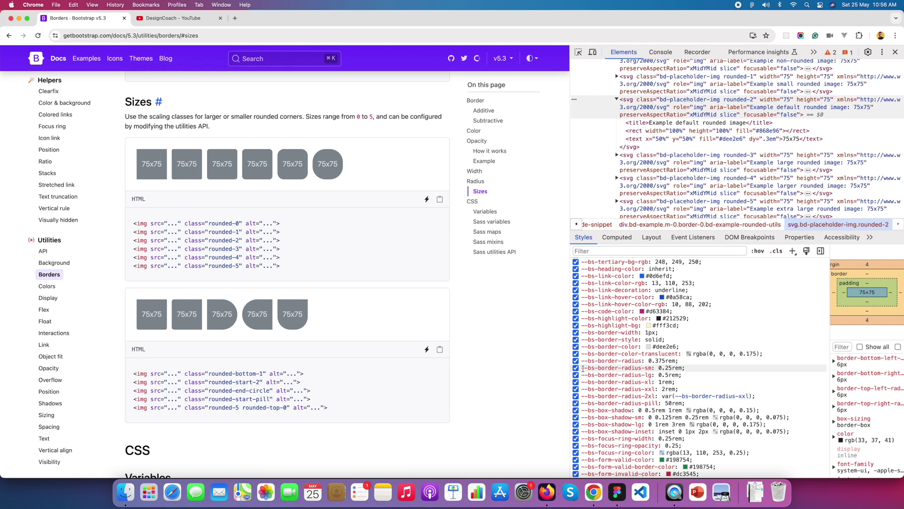
{"action": "left_click_drag", "start_coordinate": [582, 368], "coordinate": [696, 404]}
Replace the copy's pagination set with a text box of the pasted radius variables
{"action": "key", "text": "super+Tab"}
{"action": "left_click", "coordinate": [506, 299]}
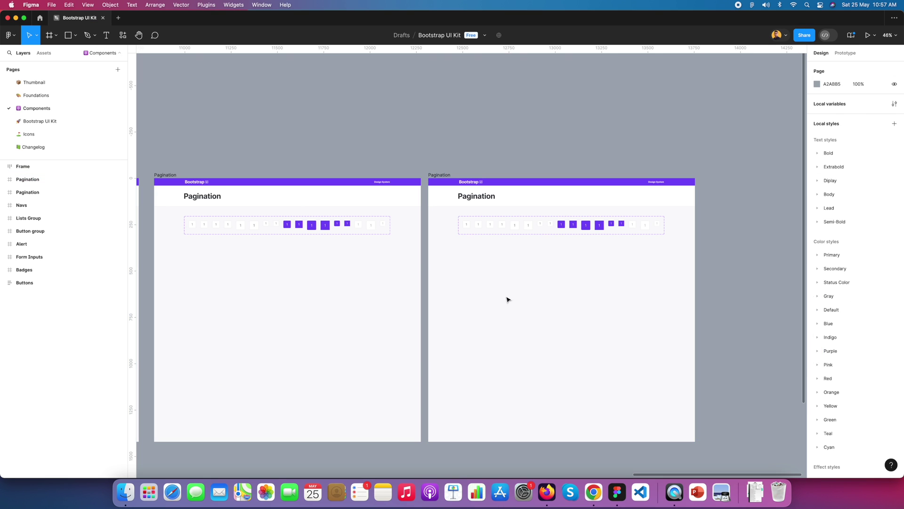
{"action": "left_click", "coordinate": [531, 231]}
{"action": "key", "text": "super+x"}
{"action": "key", "text": "t"}
{"action": "left_click", "coordinate": [475, 283]}
{"action": "key", "text": "super+v"}
{"action": "key", "text": "Escape"}
{"action": "left_click_drag", "start_coordinate": [516, 276], "coordinate": [568, 331]}
Recheck the Bootstrap radius docs and return to the Figma file
{"action": "key", "text": "super+Tab"}
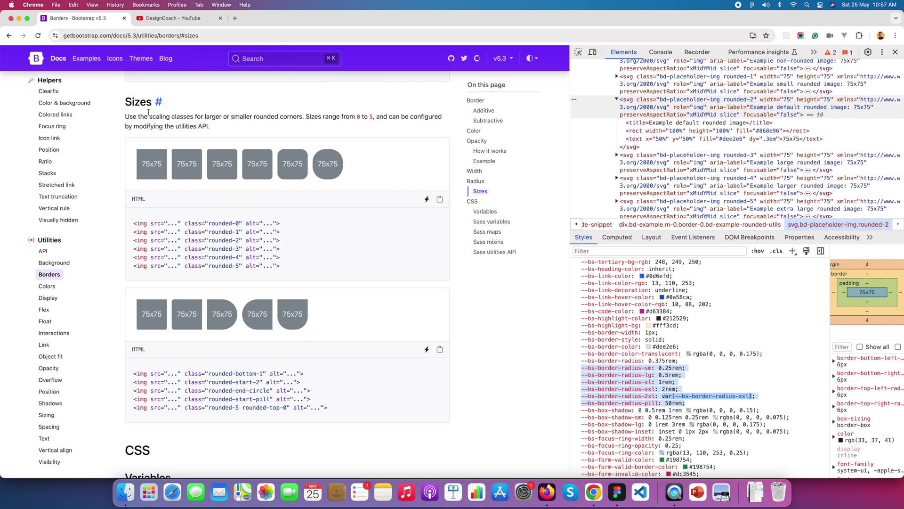
{"action": "scroll", "coordinate": [155, 122], "scroll_direction": "up", "scroll_amount": 5}
{"action": "scroll", "coordinate": [160, 127], "scroll_direction": "down", "scroll_amount": 3}
{"action": "scroll", "coordinate": [164, 130], "scroll_direction": "up", "scroll_amount": 3}
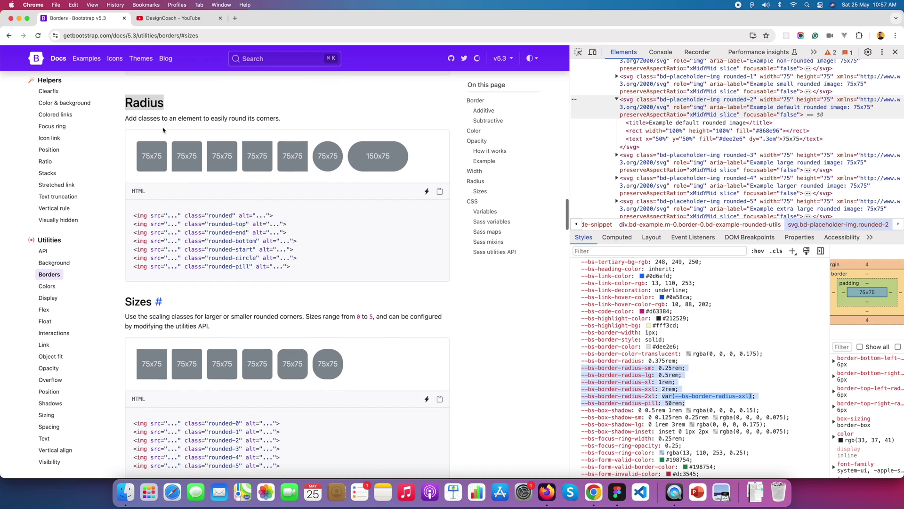
{"action": "key", "text": "super+Tab"}
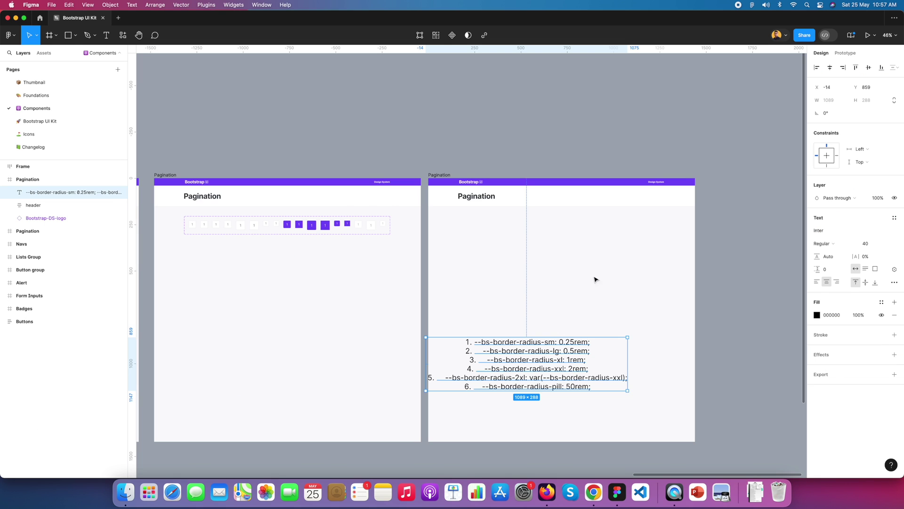
Change the copied frame's title text and its layer name to Radius
{"action": "double_click", "coordinate": [472, 197]}
{"action": "type", "text": "Radius"}
{"action": "key", "text": "Escape"}
{"action": "key", "text": "super+r"}
{"action": "type", "text": "Radius"}
Rename the duplicated frame to Radius
{"action": "left_click", "coordinate": [445, 176]}
{"action": "key", "text": "super+r"}
{"action": "type", "text": "Radius"}
{"action": "key", "text": "Return"}
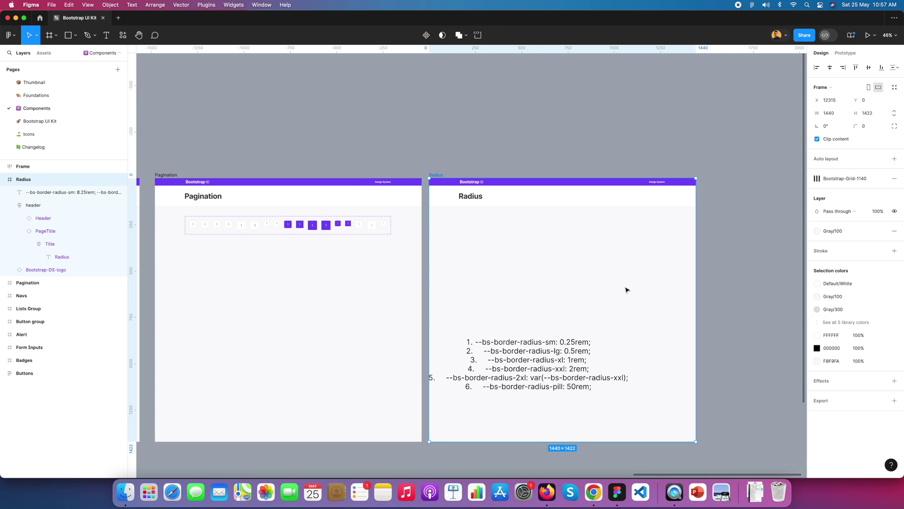
Open a new blank tab in Chrome
{"action": "left_click", "coordinate": [580, 343]}
{"action": "scroll", "coordinate": [579, 343], "scroll_direction": "up", "scroll_amount": 1}
{"action": "scroll", "coordinate": [580, 343], "scroll_direction": "up", "scroll_amount": 3}
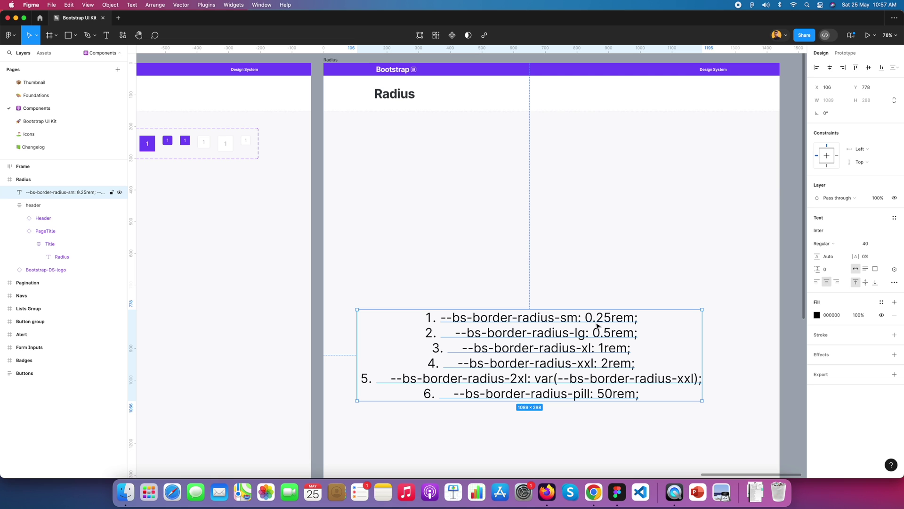
{"action": "left_click", "coordinate": [593, 493]}
{"action": "left_click", "coordinate": [234, 18]}
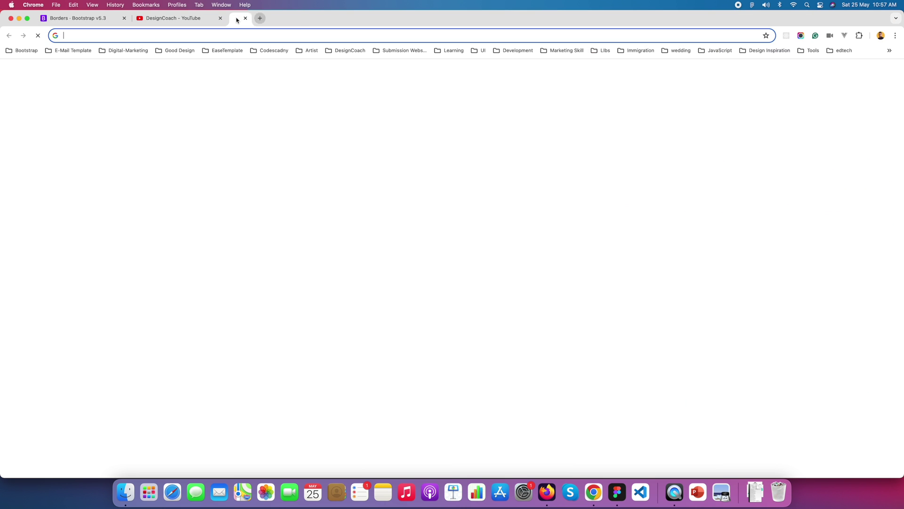
Search 'rem to px' and use nekoCalc to convert .25 rem to 4 px
{"action": "type", "text": "rem to"}
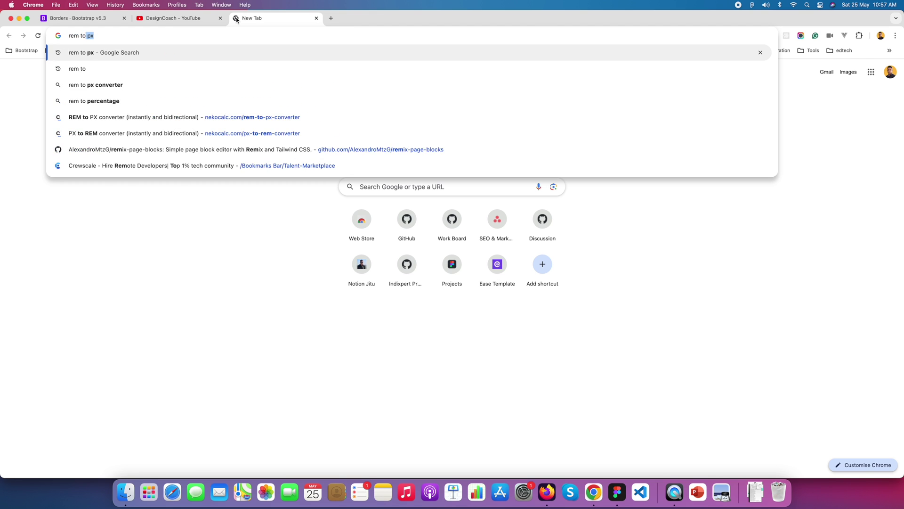
{"action": "key", "text": "Return"}
{"action": "left_click", "coordinate": [160, 166]}
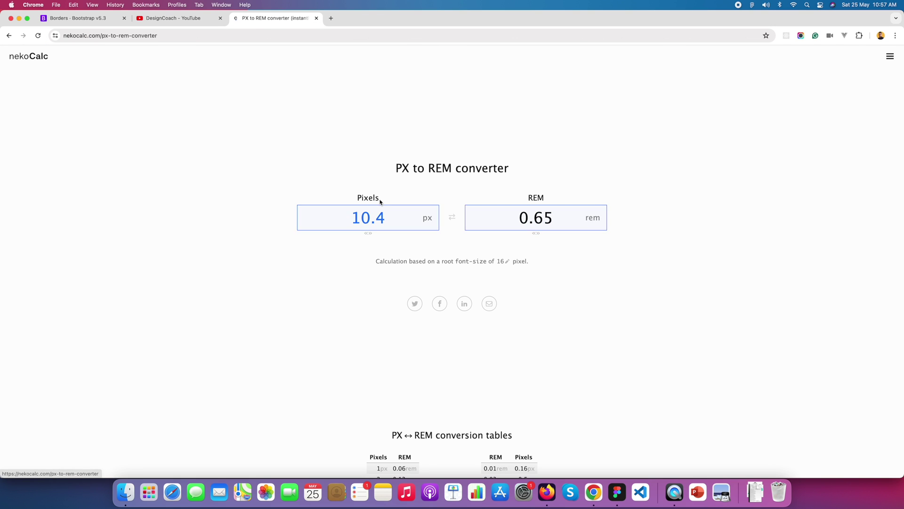
{"action": "double_click", "coordinate": [381, 225]}
{"action": "type", "text": ".25"}
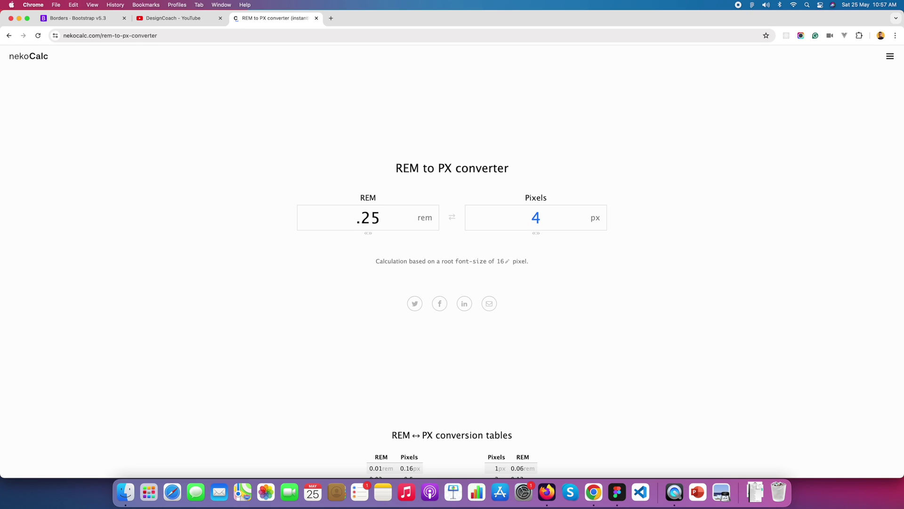
{"action": "double_click", "coordinate": [535, 218]}
{"action": "key", "text": "super+Tab"}
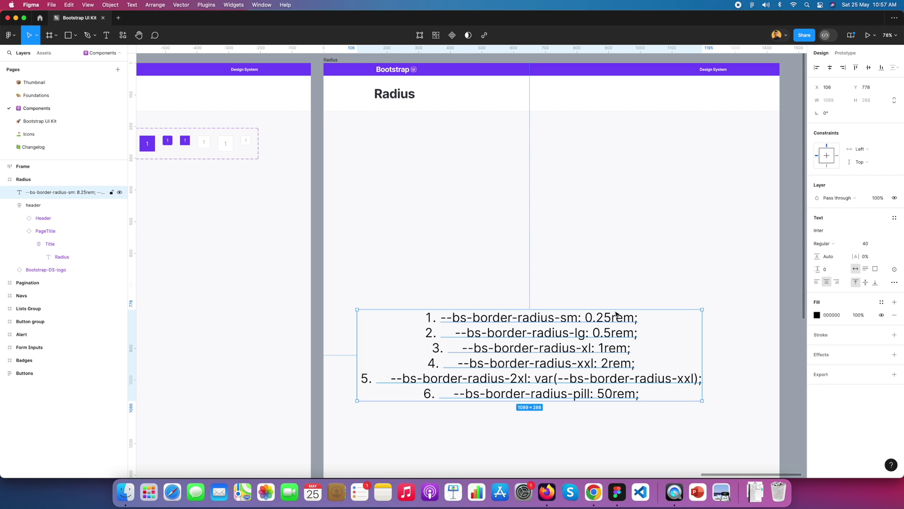
Paste the --bs-border-radius: 0.375rem line from the docs above the radius list
{"action": "left_click", "coordinate": [575, 284]}
{"action": "left_click", "coordinate": [594, 492]}
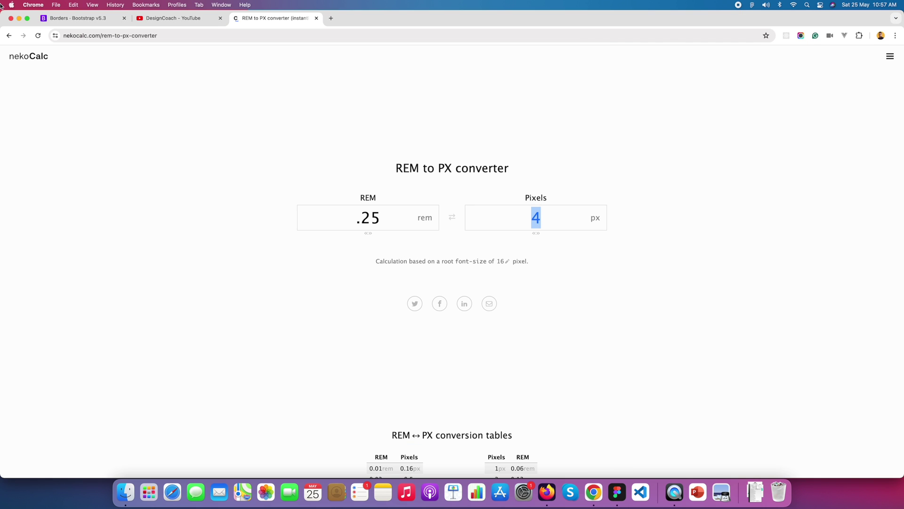
{"action": "left_click", "coordinate": [84, 20]}
{"action": "left_click_drag", "start_coordinate": [678, 361], "coordinate": [588, 361]}
{"action": "key", "text": "super+Tab"}
{"action": "left_click", "coordinate": [541, 295]}
{"action": "left_click", "coordinate": [509, 282]}
{"action": "key", "text": "super+v"}
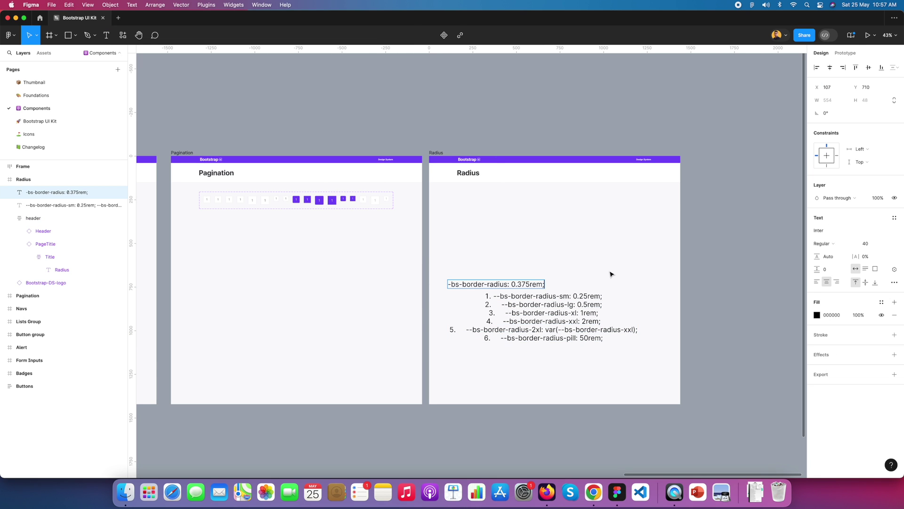
{"action": "scroll", "coordinate": [533, 289], "scroll_direction": "up", "scroll_amount": 3}
{"action": "left_click_drag", "start_coordinate": [532, 296], "coordinate": [588, 295]}
{"action": "left_click_drag", "start_coordinate": [677, 295], "coordinate": [589, 393]}
{"action": "key", "text": "Escape"}
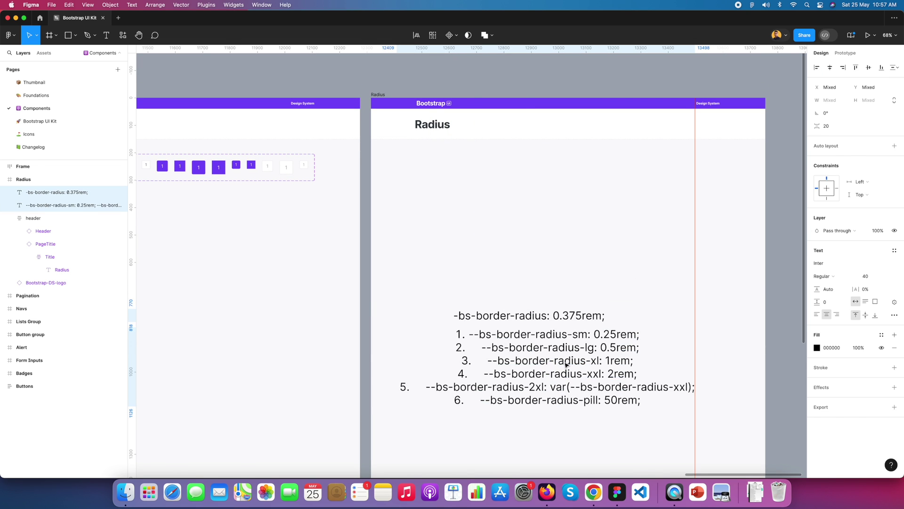
Convert .375 rem to 6 px in the nekoCalc converter
{"action": "key", "text": "super+Tab"}
{"action": "left_click", "coordinate": [254, 18]}
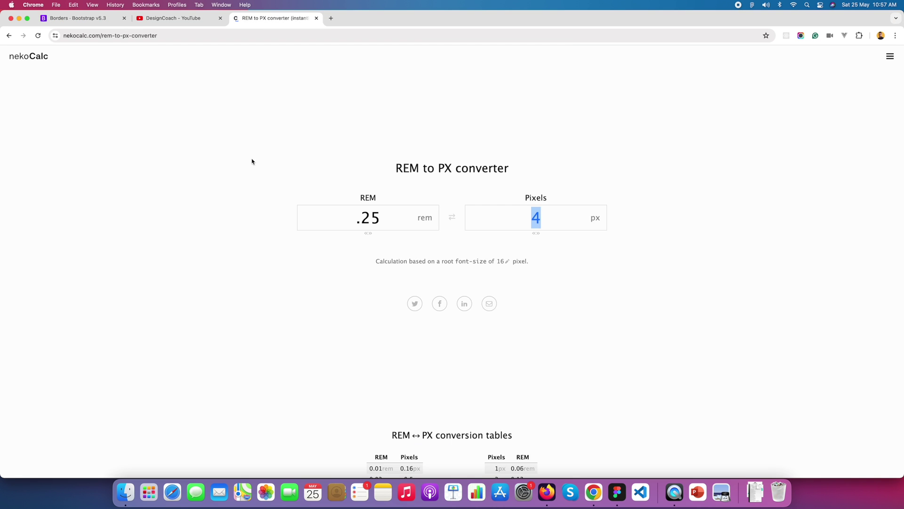
{"action": "left_click", "coordinate": [378, 219]}
{"action": "type", "text": ".375"}
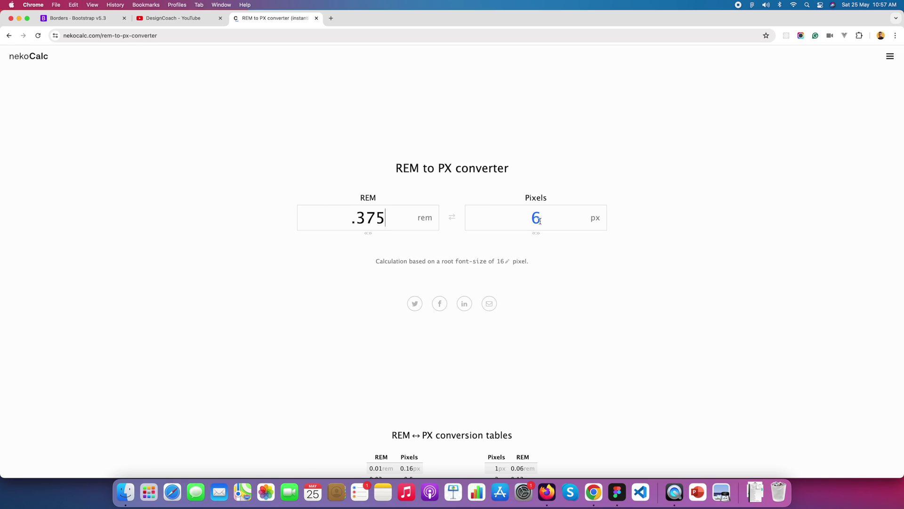
{"action": "key", "text": "super+Tab"}
{"action": "scroll", "coordinate": [566, 303], "scroll_direction": "up", "scroll_amount": 3}
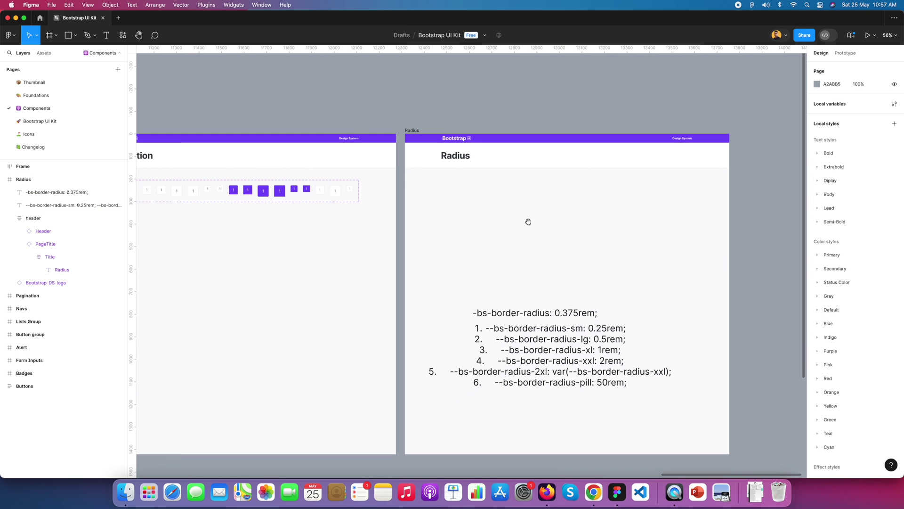
Draw a 149×149 rectangle in the Radius frame
{"action": "scroll", "coordinate": [495, 241], "scroll_direction": "up", "scroll_amount": 5}
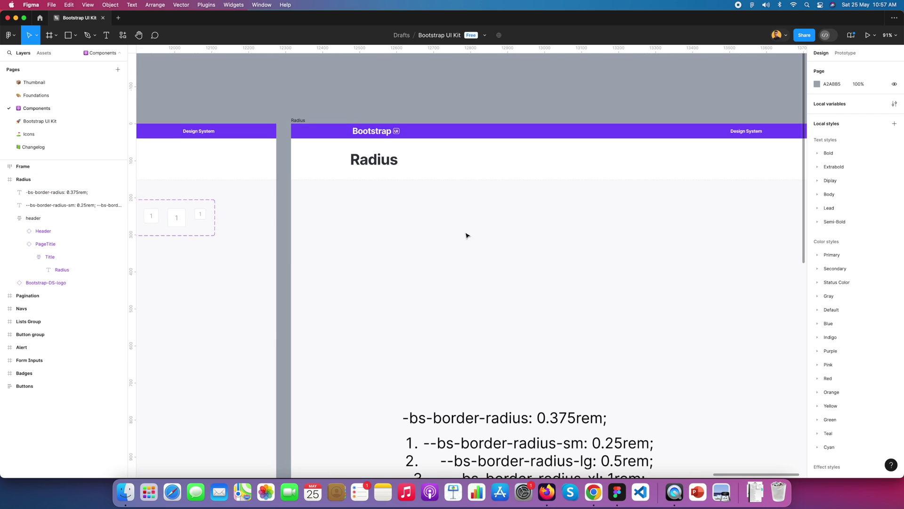
{"action": "left_click_drag", "start_coordinate": [459, 216], "coordinate": [428, 206]}
{"action": "scroll", "coordinate": [551, 282], "scroll_direction": "down", "scroll_amount": 3}
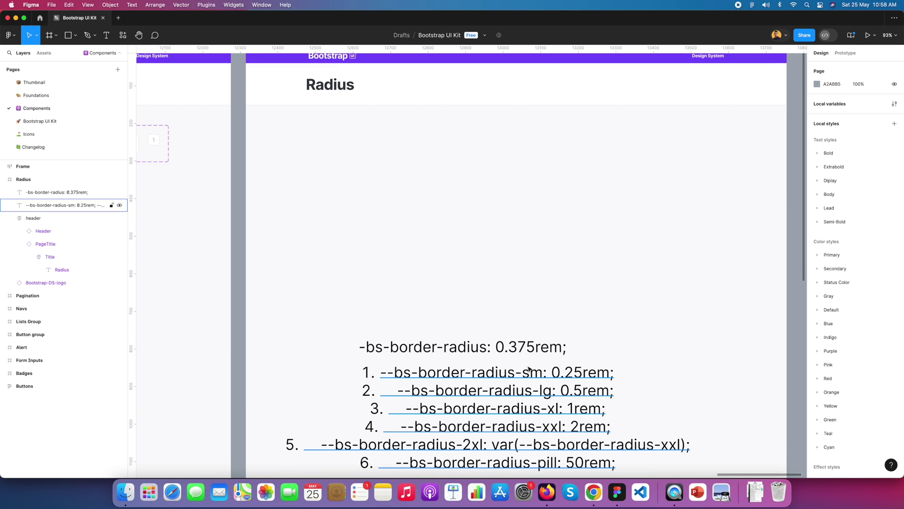
{"action": "scroll", "coordinate": [409, 201], "scroll_direction": "up", "scroll_amount": 3}
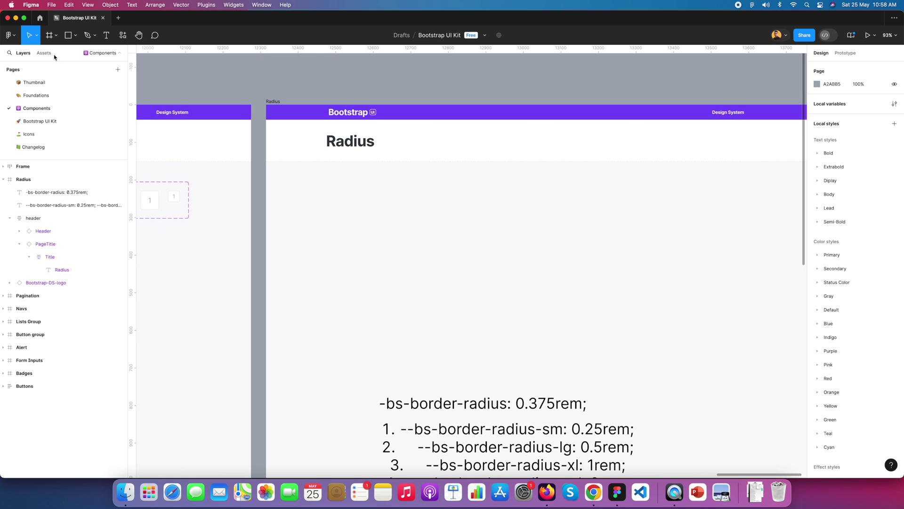
{"action": "left_click", "coordinate": [75, 35]}
{"action": "left_click", "coordinate": [69, 55]}
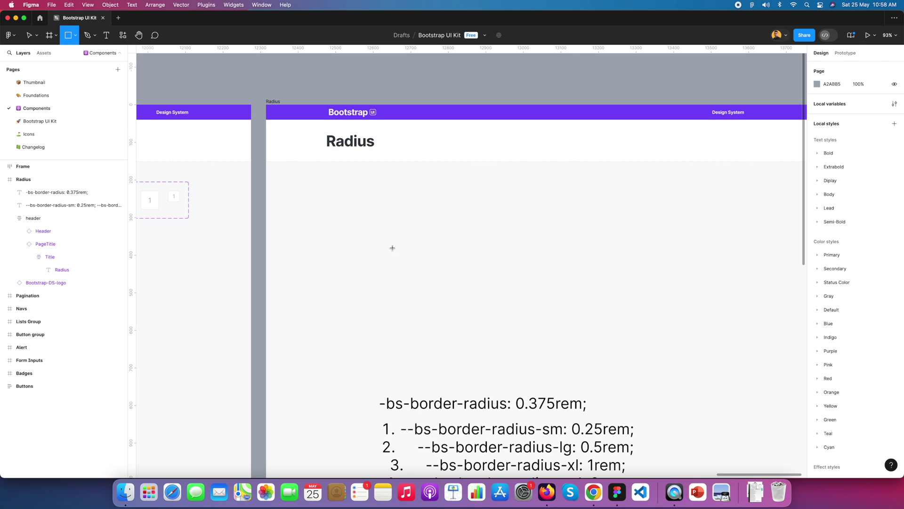
{"action": "left_click_drag", "start_coordinate": [345, 208], "coordinate": [414, 260]}
{"action": "key", "text": "Escape"}
{"action": "left_click", "coordinate": [391, 246]}
Set the square's corner radius to 6, then open Local variables
{"action": "scroll", "coordinate": [480, 280], "scroll_direction": "up", "scroll_amount": 1}
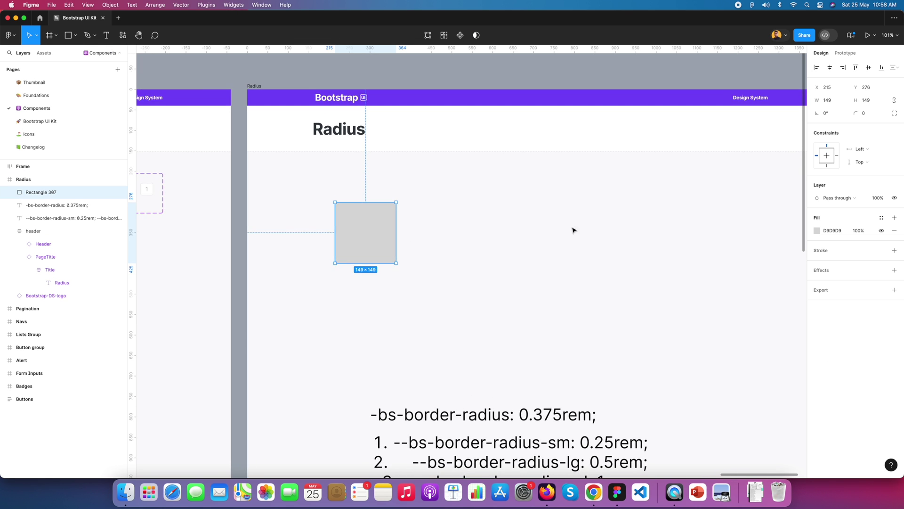
{"action": "scroll", "coordinate": [572, 229], "scroll_direction": "right", "scroll_amount": 3}
{"action": "left_click", "coordinate": [595, 88]}
{"action": "left_click", "coordinate": [320, 235]}
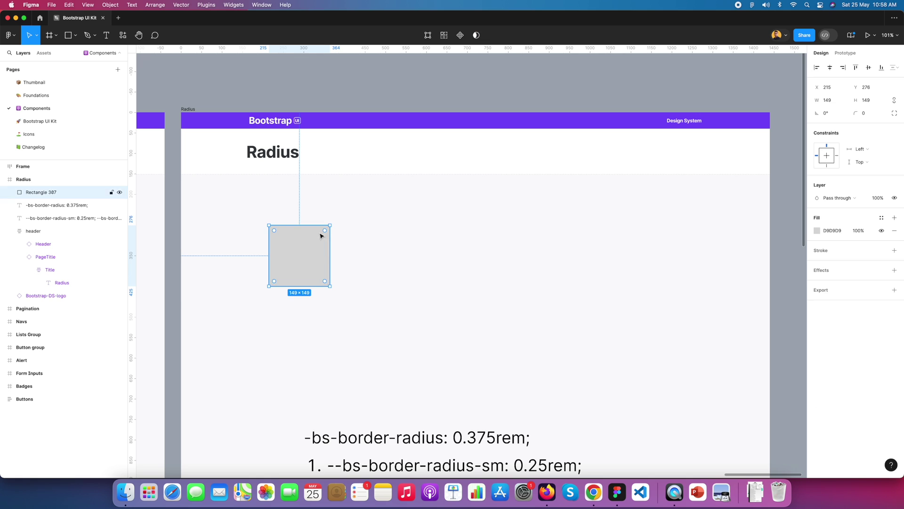
{"action": "left_click", "coordinate": [865, 114]}
{"action": "type", "text": "6"}
{"action": "left_click", "coordinate": [417, 262]}
{"action": "left_click", "coordinate": [296, 252]}
{"action": "left_click", "coordinate": [473, 246]}
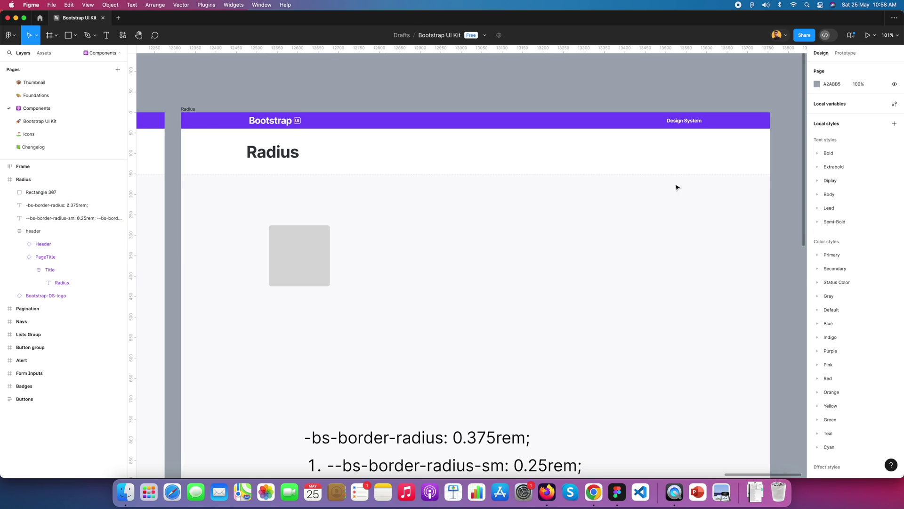
{"action": "left_click", "coordinate": [894, 104]}
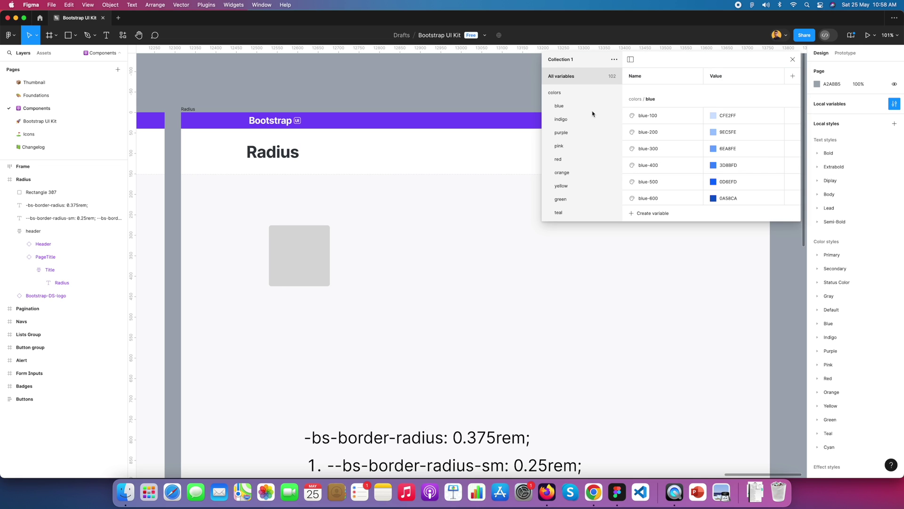
{"action": "left_click", "coordinate": [545, 95]}
{"action": "left_click", "coordinate": [557, 107]}
{"action": "scroll", "coordinate": [719, 150], "scroll_direction": "down", "scroll_amount": 3}
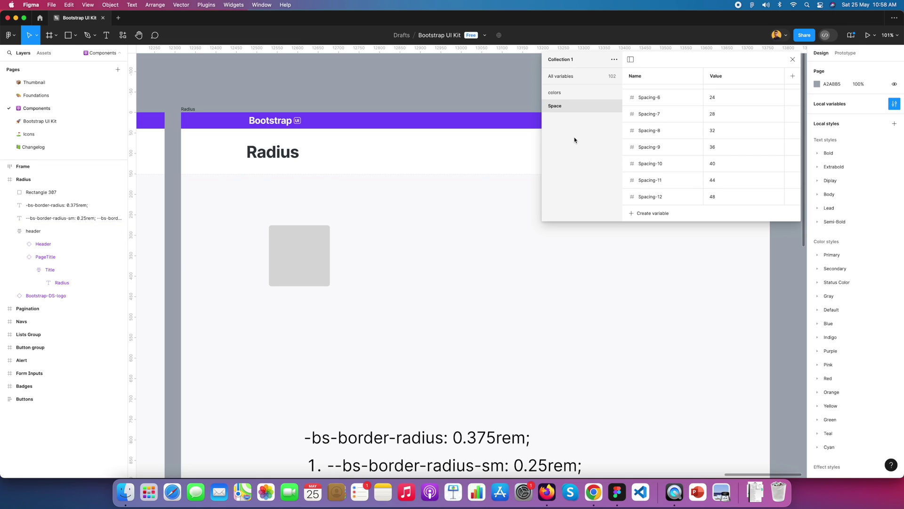
{"action": "left_click", "coordinate": [561, 76]}
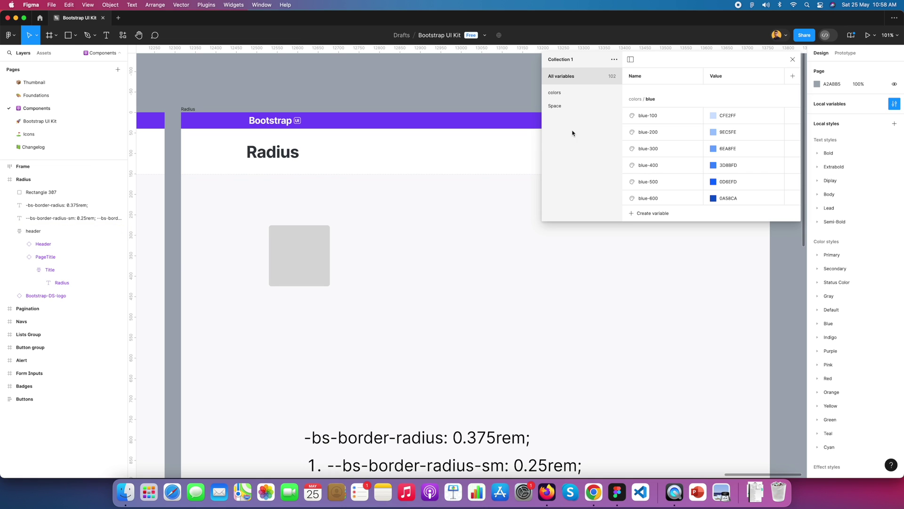
Create a number variable named radius-default with value 6 in Collection 1
{"action": "left_click", "coordinate": [656, 215]}
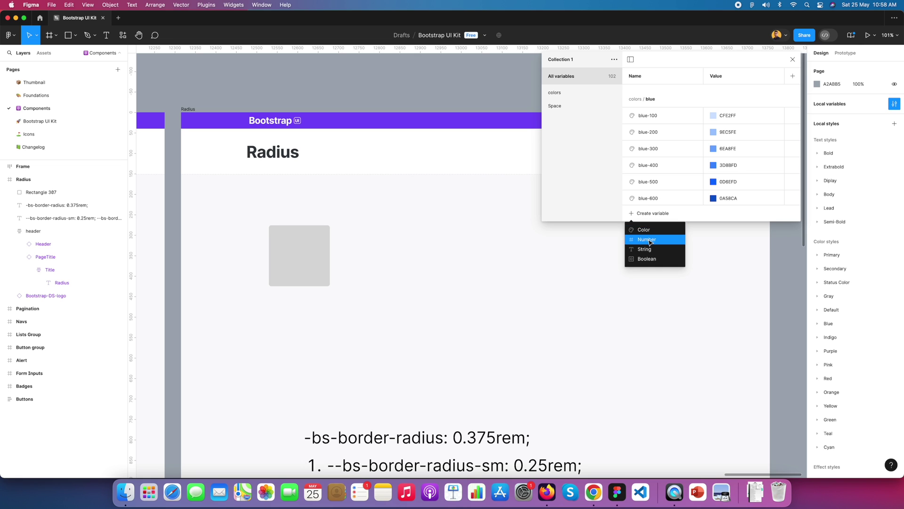
{"action": "left_click", "coordinate": [648, 239]}
{"action": "type", "text": "Radius"}
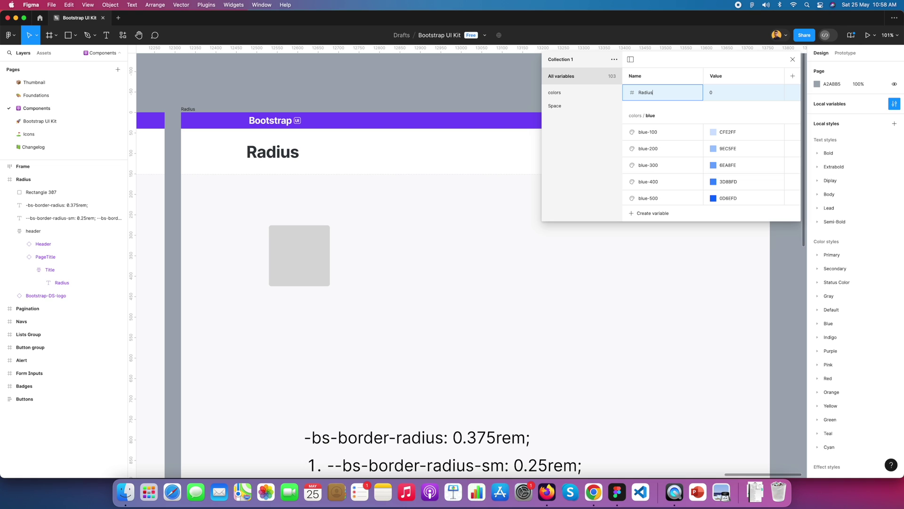
{"action": "key", "text": "super+a"}
{"action": "key", "text": "super+a"}
{"action": "type", "text": "radius"}
{"action": "key", "text": "Tab"}
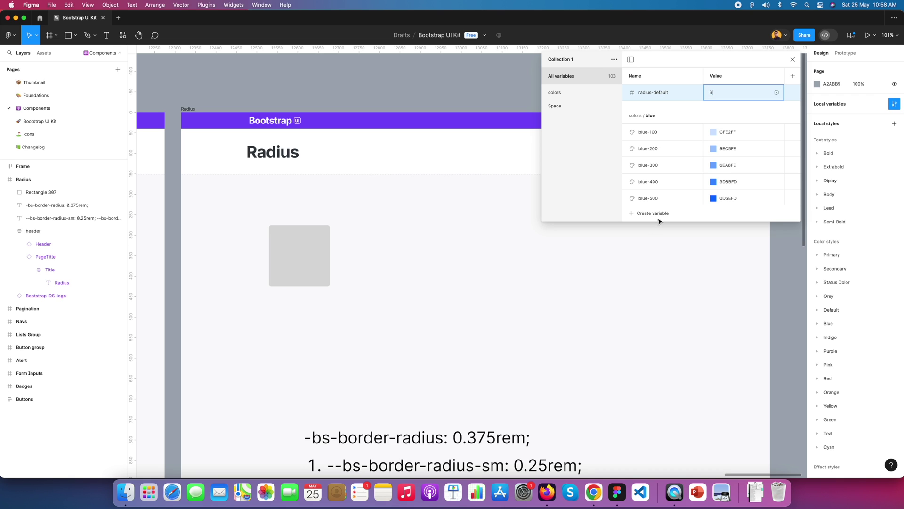
{"action": "type", "text": "6"}
{"action": "key", "text": "Return"}
{"action": "left_click", "coordinate": [644, 215]}
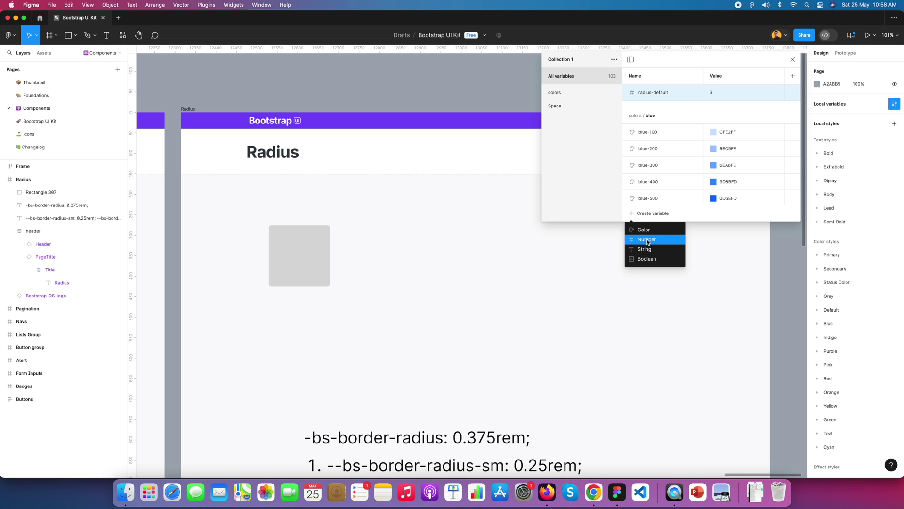
Add a number variable radius-sm with value 4
{"action": "left_click", "coordinate": [651, 231]}
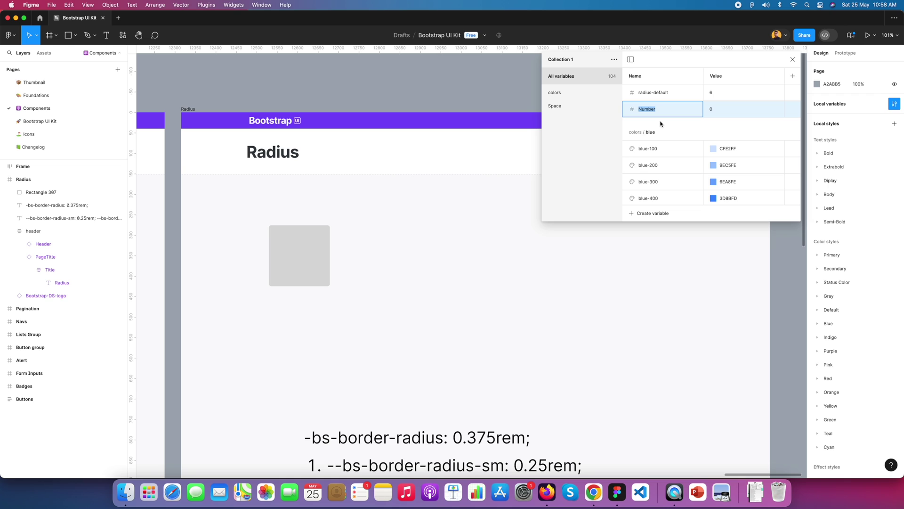
{"action": "type", "text": "radius-sm"}
{"action": "key", "text": "Tab"}
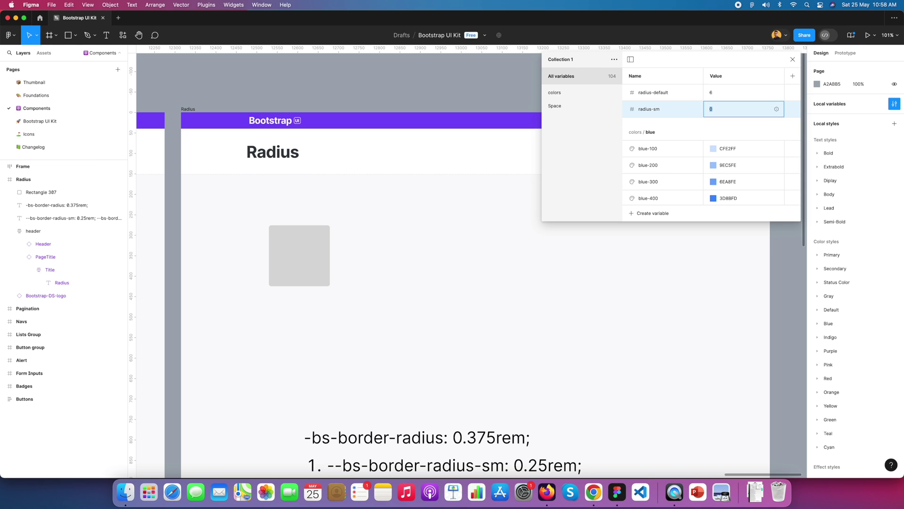
{"action": "key", "text": "Return"}
Add a number variable named radius-lg
{"action": "left_click", "coordinate": [654, 213]}
{"action": "left_click", "coordinate": [666, 242]}
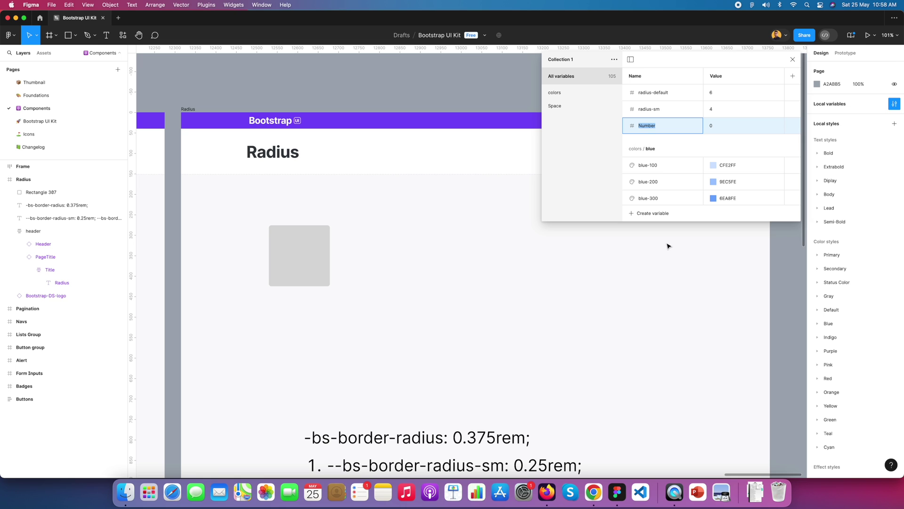
{"action": "type", "text": "radius-"}
{"action": "scroll", "coordinate": [513, 369], "scroll_direction": "down", "scroll_amount": 5}
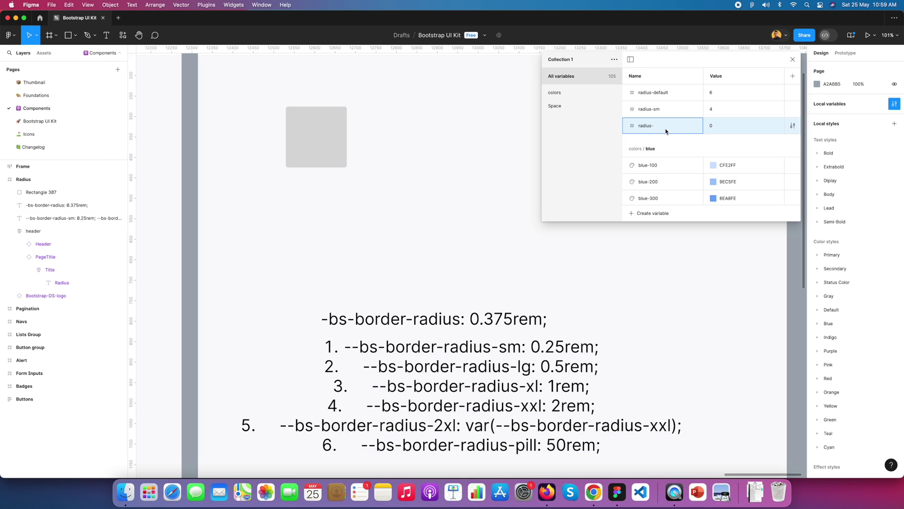
{"action": "type", "text": "lg"}
{"action": "left_click", "coordinate": [721, 127]}
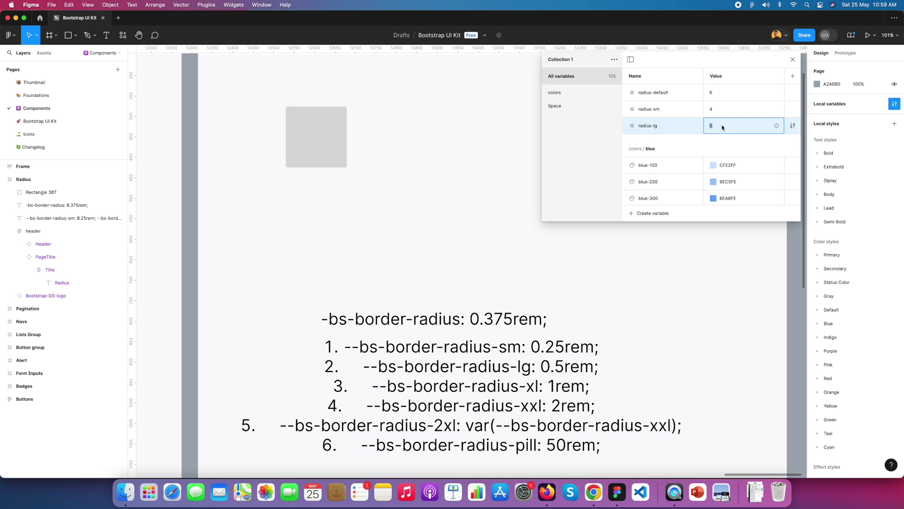
{"action": "double_click", "coordinate": [560, 365]}
{"action": "key", "text": "super+a"}
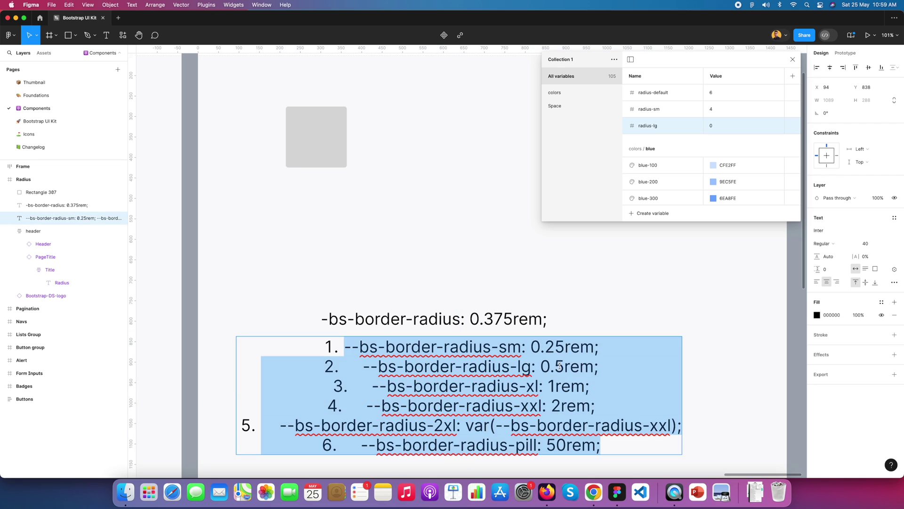
{"action": "left_click", "coordinate": [559, 365]}
{"action": "left_click", "coordinate": [712, 126]}
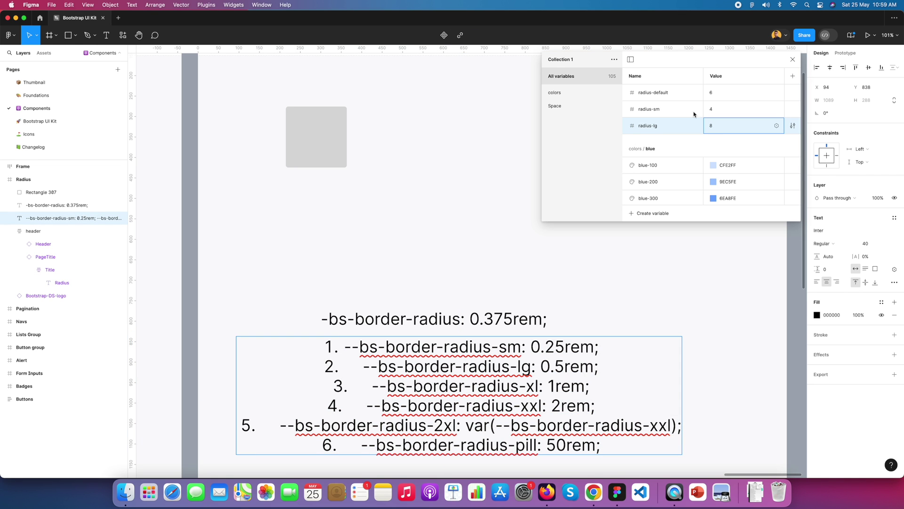
Convert .5 rem to 8 px in the nekoCalc converter
{"action": "left_click", "coordinate": [593, 492]}
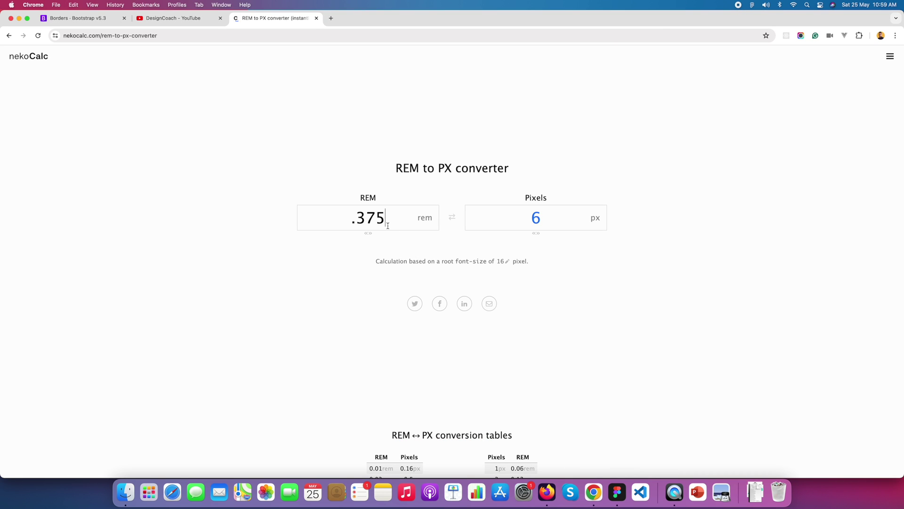
{"action": "key", "text": "Left"}
{"action": "key", "text": "BackSpace"}
{"action": "key", "text": "BackSpace"}
{"action": "double_click", "coordinate": [536, 218]}
Paste the 8 px result as radius-lg's value
{"action": "key", "text": "super+c"}
{"action": "key", "text": "super+Tab"}
{"action": "key", "text": "super+v"}
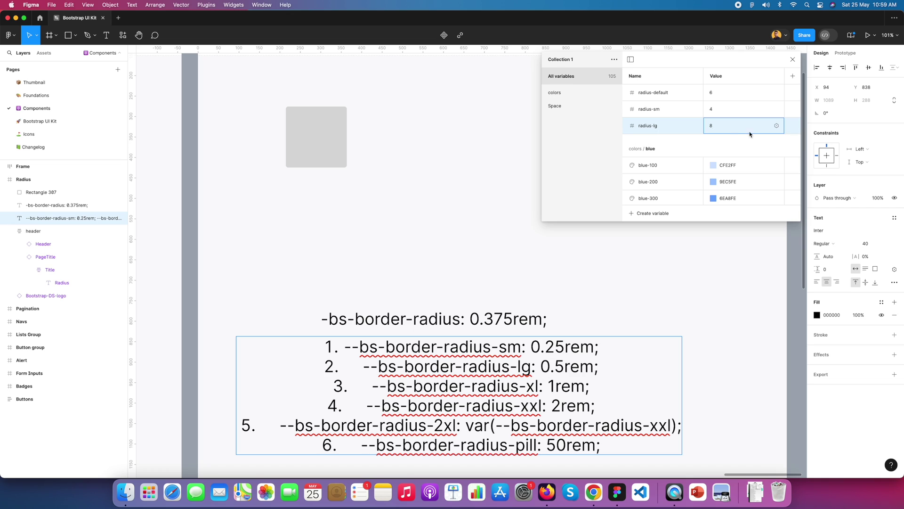
{"action": "left_click", "coordinate": [644, 214]}
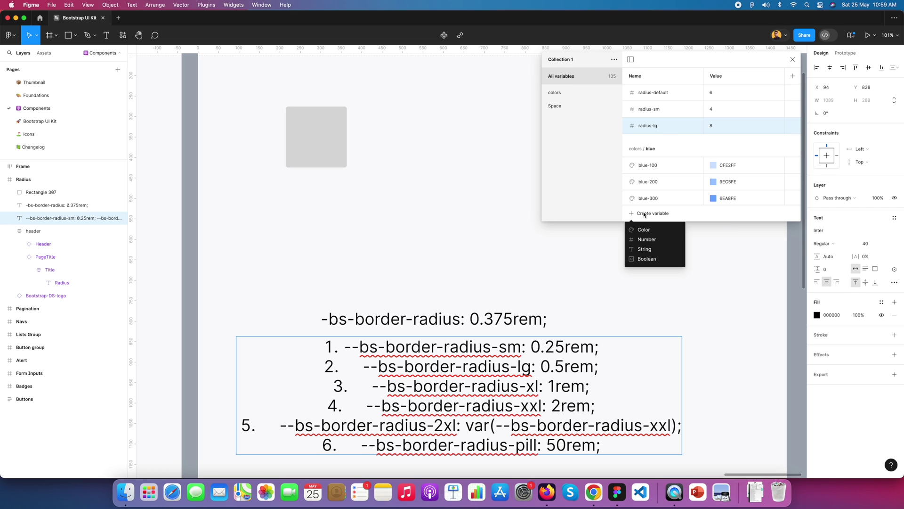
Add a number variable radius-xl with value 16
{"action": "left_click", "coordinate": [650, 240]}
{"action": "type", "text": "radius-xl"}
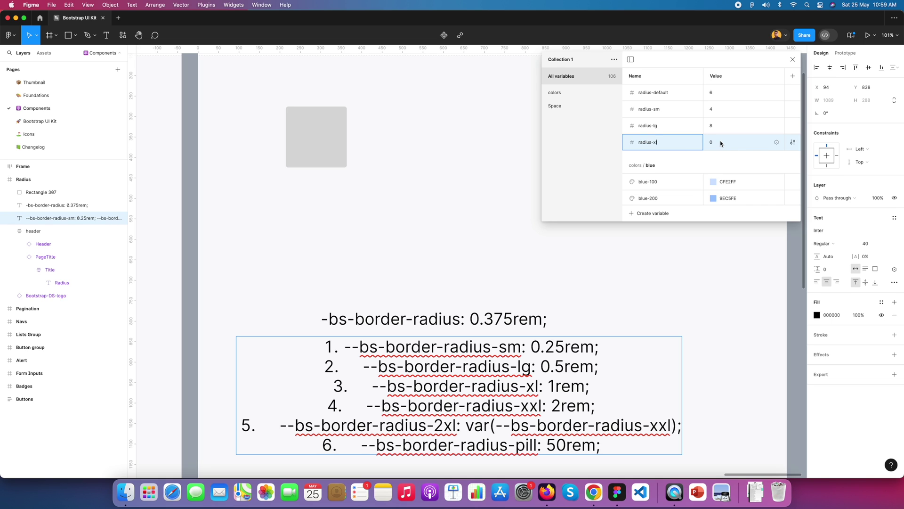
{"action": "left_click", "coordinate": [720, 141]}
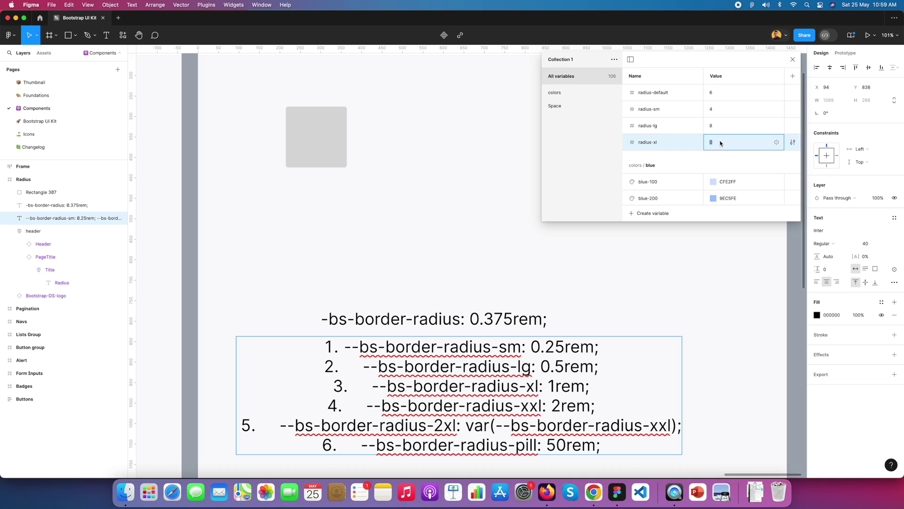
{"action": "key", "text": "Return"}
Delete an accidental Color variable and add a new number variable
{"action": "left_click", "coordinate": [642, 215]}
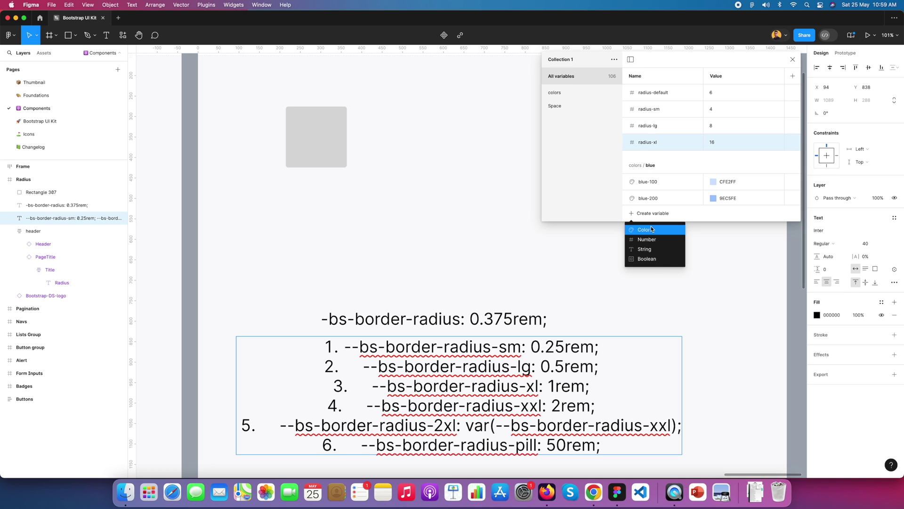
{"action": "left_click", "coordinate": [652, 229]}
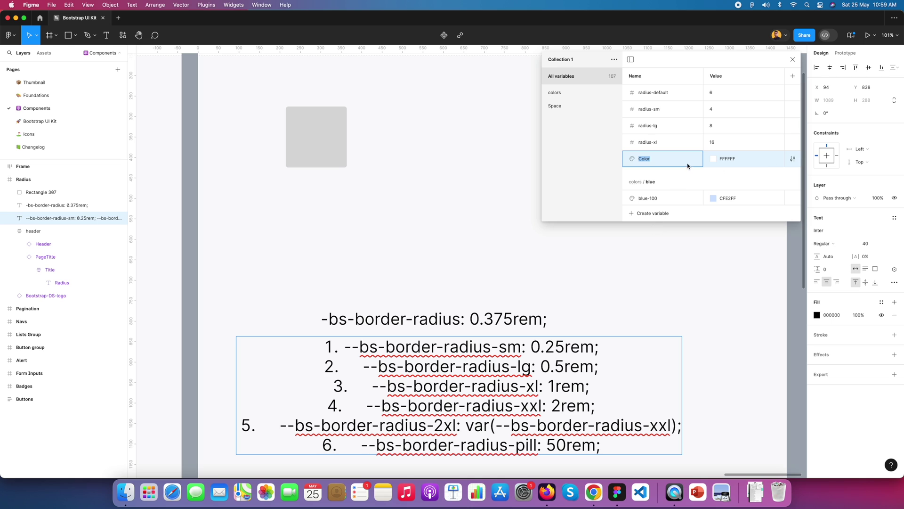
{"action": "left_click", "coordinate": [792, 158]}
{"action": "left_click", "coordinate": [660, 154]}
{"action": "right_click", "coordinate": [660, 156]}
{"action": "left_click", "coordinate": [661, 190]}
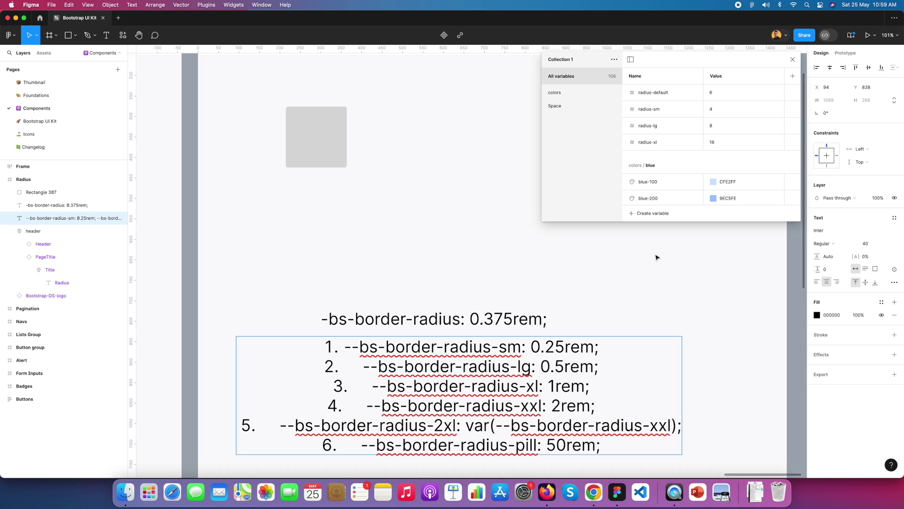
{"action": "left_click", "coordinate": [651, 214]}
{"action": "left_click", "coordinate": [648, 241]}
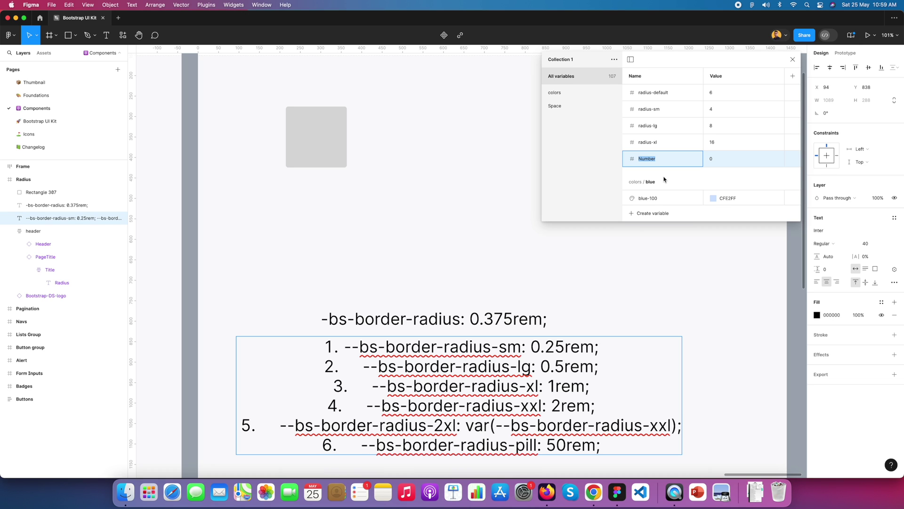
Name the variable radius-xxl with value 32, then add a number variable named radius-pill
{"action": "type", "text": "radius-xxl"}
{"action": "key", "text": "Tab"}
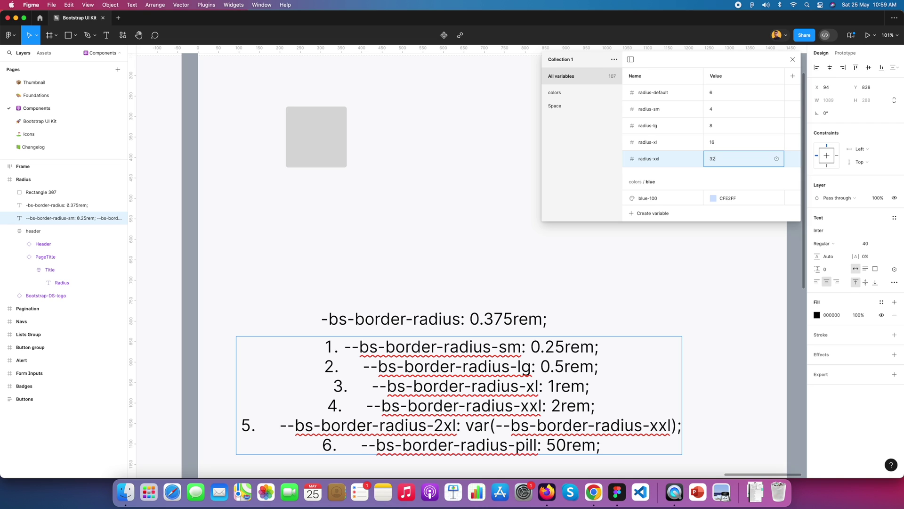
{"action": "left_click", "coordinate": [658, 172]}
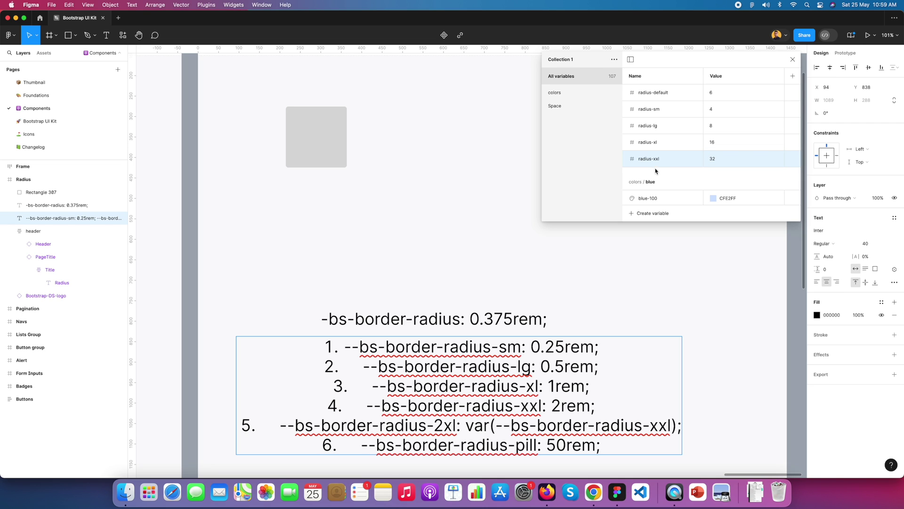
{"action": "left_click", "coordinate": [656, 214]}
{"action": "left_click", "coordinate": [646, 239]}
{"action": "type", "text": "radius-pill"}
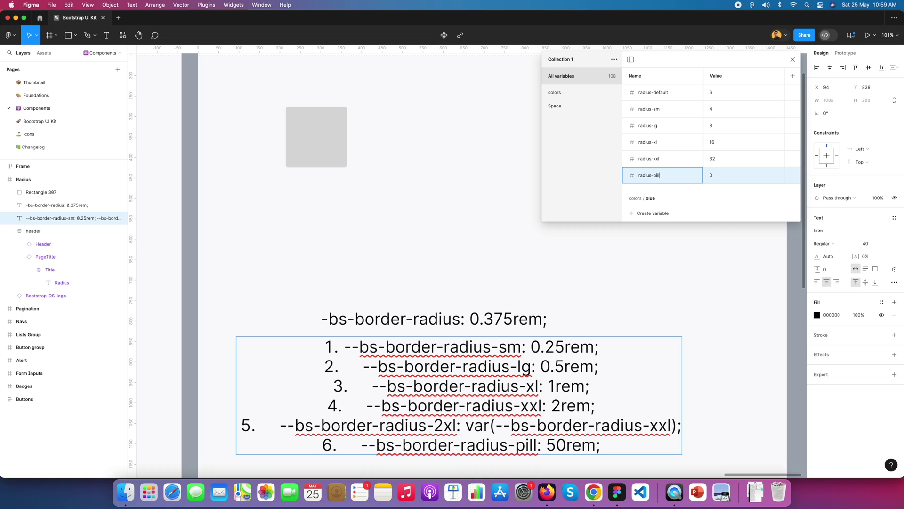
{"action": "key", "text": "Tab"}
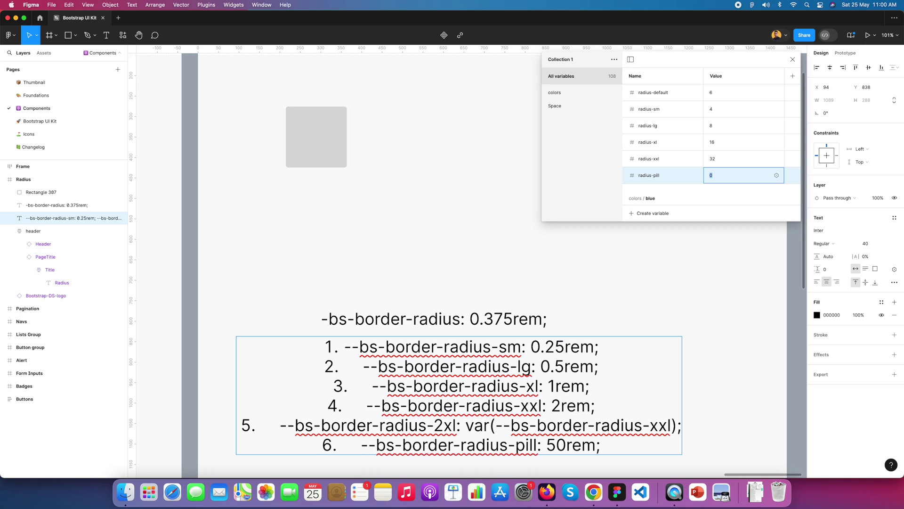
Convert 55 rem to pixels (880) in the rem-to-px converter
{"action": "key", "text": "super+Tab"}
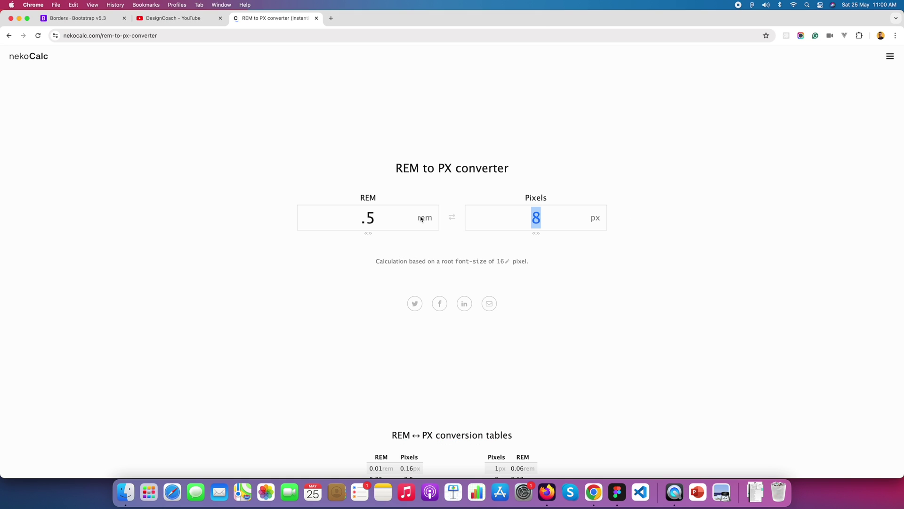
{"action": "left_click_drag", "start_coordinate": [376, 219], "coordinate": [360, 218]}
{"action": "type", "text": "55"}
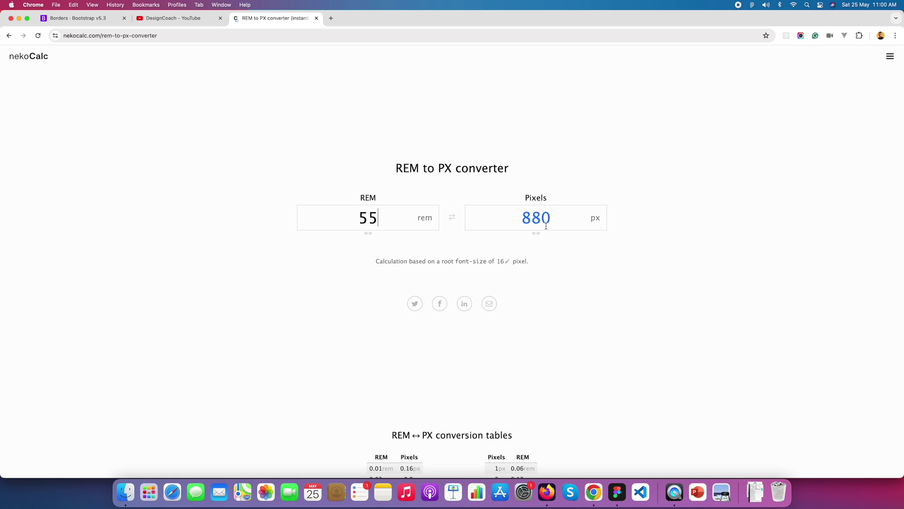
{"action": "left_click_drag", "start_coordinate": [551, 218], "coordinate": [523, 218]}
{"action": "key", "text": "super+Tab"}
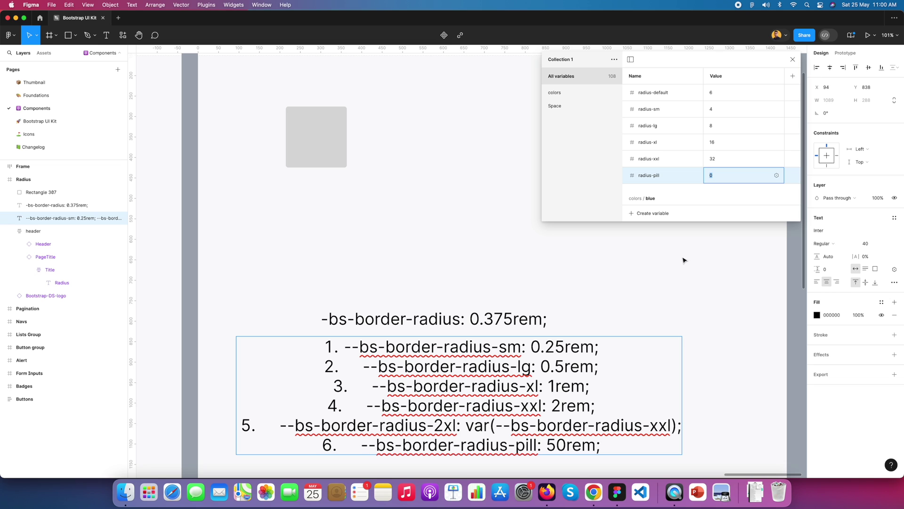
{"action": "key", "text": "super+Tab"}
Change the converter to 50 rem and set radius-pill to 800 in Figma
{"action": "left_click", "coordinate": [384, 218]}
{"action": "key", "text": "BackSpace"}
{"action": "type", "text": "0"}
{"action": "key", "text": "super+Tab"}
{"action": "key", "text": "Return"}
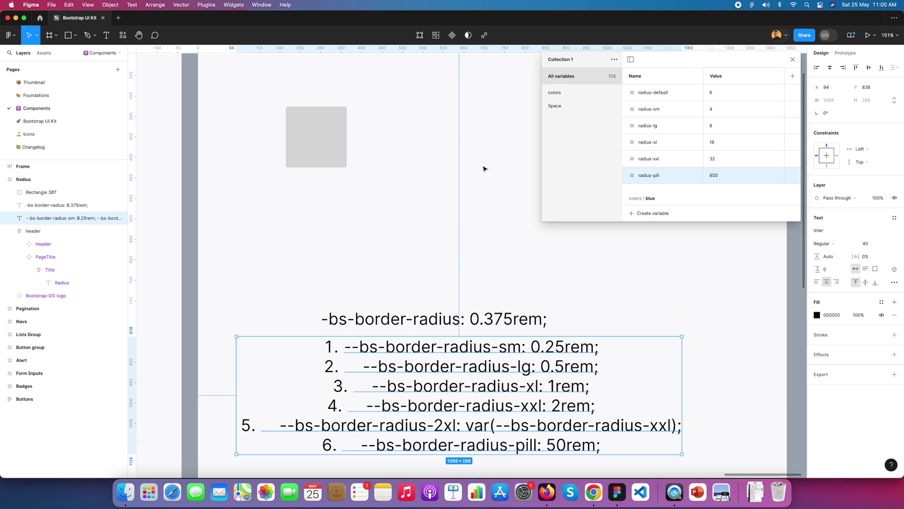
Group the six variables, radius-default through radius-pill, into a new group named Radius
{"action": "left_click", "coordinate": [654, 98]}
{"action": "left_click", "coordinate": [654, 175], "text": "shift"}
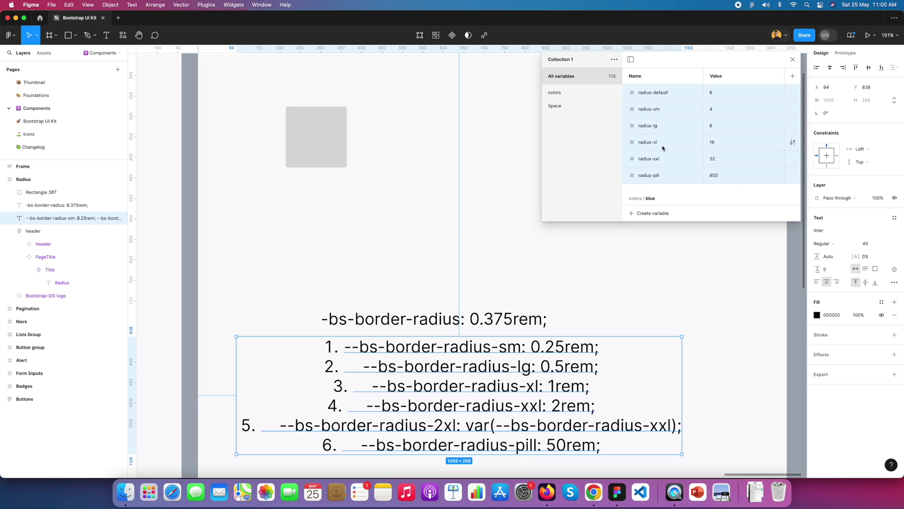
{"action": "right_click", "coordinate": [663, 147]}
{"action": "left_click", "coordinate": [686, 151]}
{"action": "double_click", "coordinate": [570, 120]}
{"action": "type", "text": "Ra"}
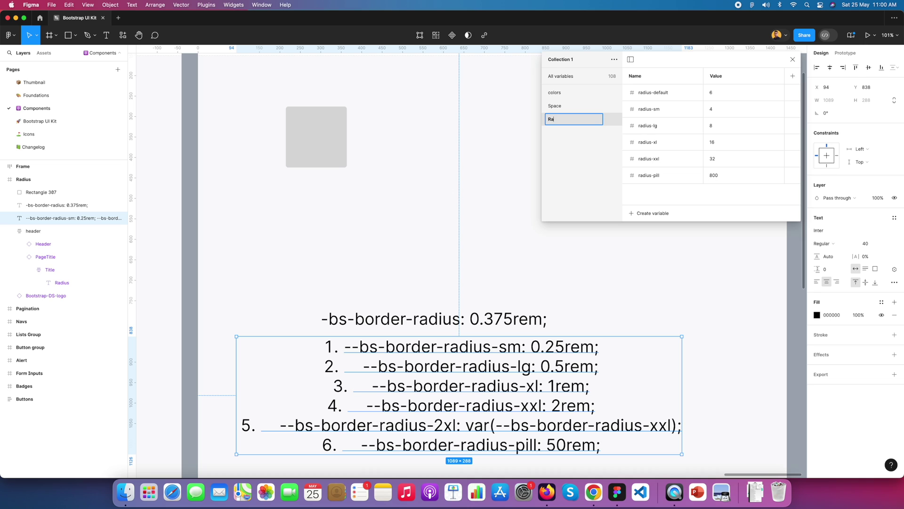
{"action": "key", "text": "Return"}
{"action": "left_click", "coordinate": [538, 171]}
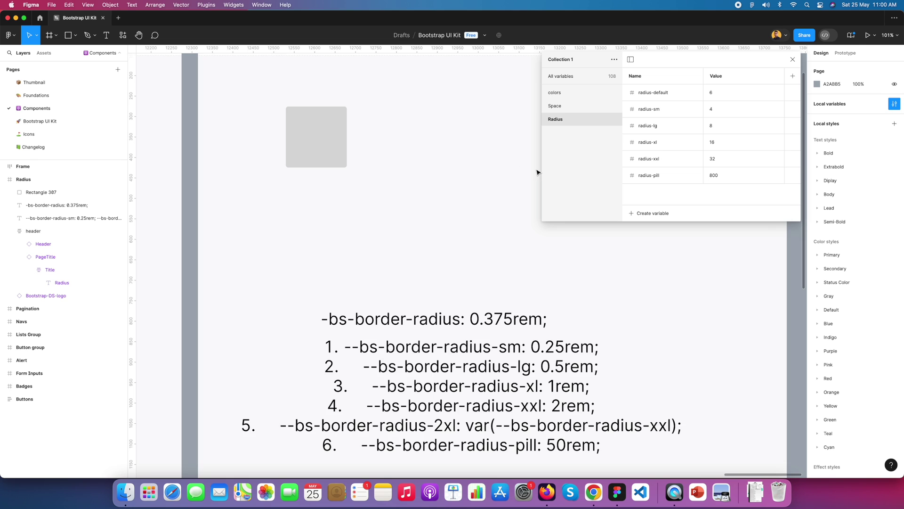
Close the variables window and move the grey sample rectangle right and down in the frame
{"action": "scroll", "coordinate": [518, 161], "scroll_direction": "down", "scroll_amount": 4}
{"action": "left_click", "coordinate": [357, 198]}
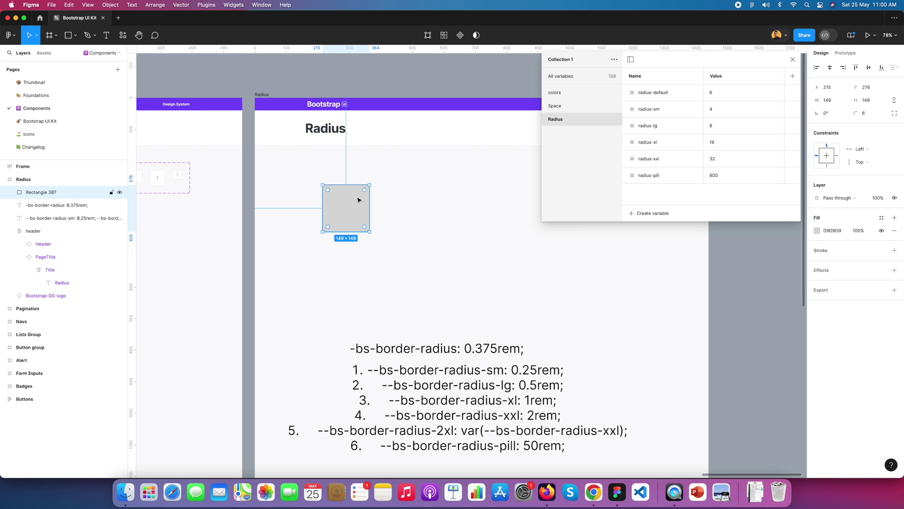
{"action": "left_click", "coordinate": [792, 59]}
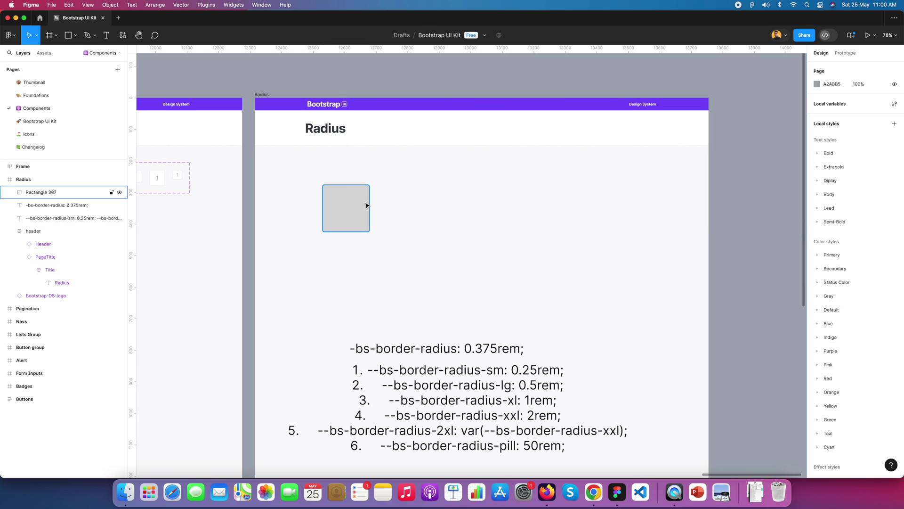
{"action": "left_click_drag", "start_coordinate": [365, 206], "coordinate": [540, 218]}
{"action": "scroll", "coordinate": [541, 213], "scroll_direction": "up", "scroll_amount": 5}
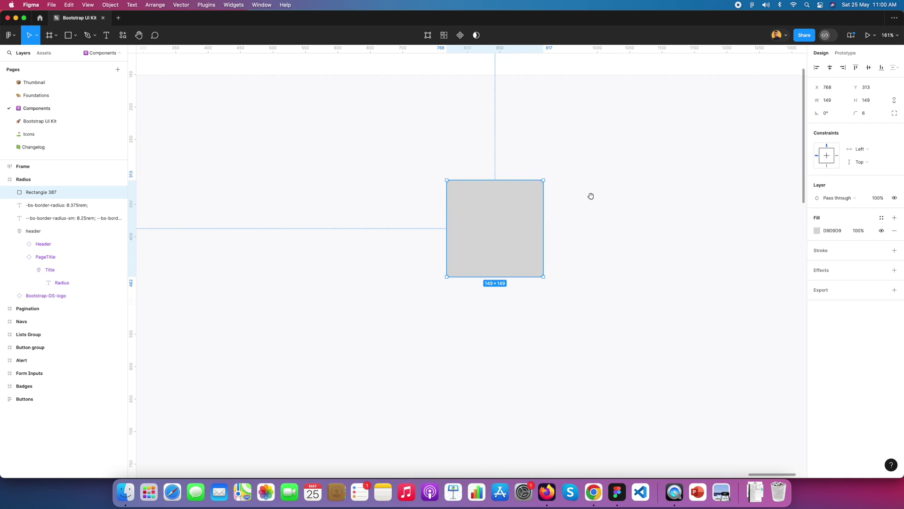
{"action": "scroll", "coordinate": [589, 196], "scroll_direction": "right", "scroll_amount": 4}
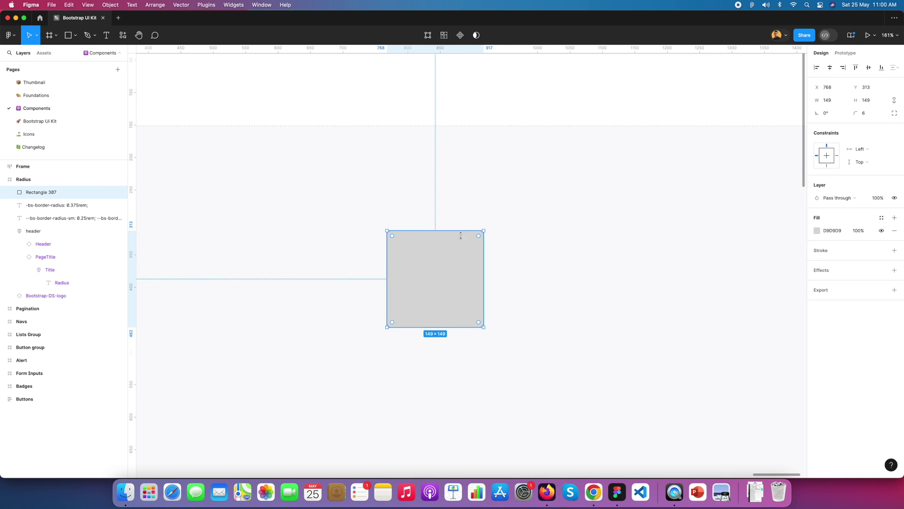
Try radius-pill, radius-sm and Spacing-5 as the rectangle's corner radius
{"action": "left_click", "coordinate": [882, 115]}
{"action": "left_click", "coordinate": [842, 145]}
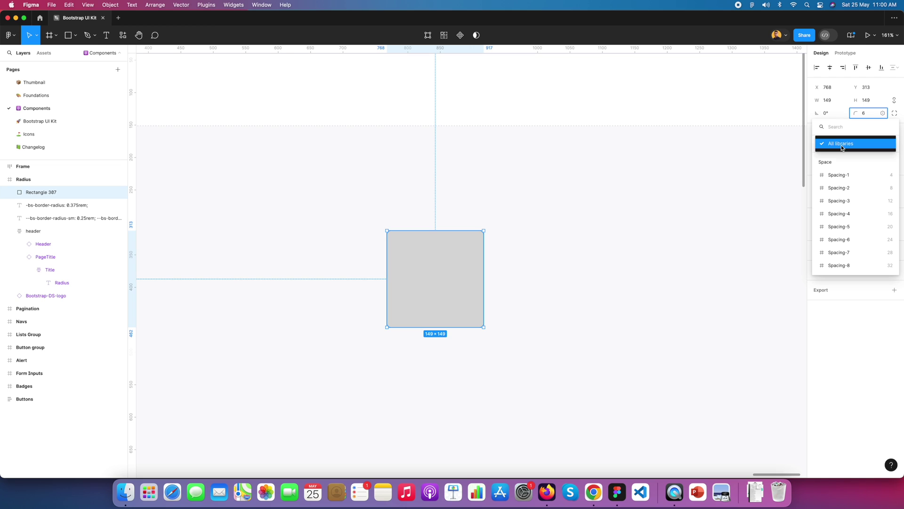
{"action": "left_click", "coordinate": [842, 148]}
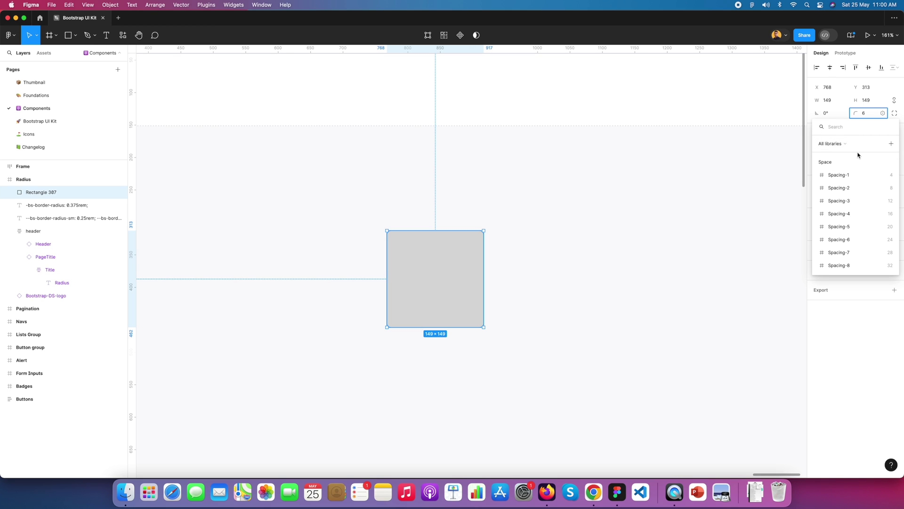
{"action": "type", "text": "rad"}
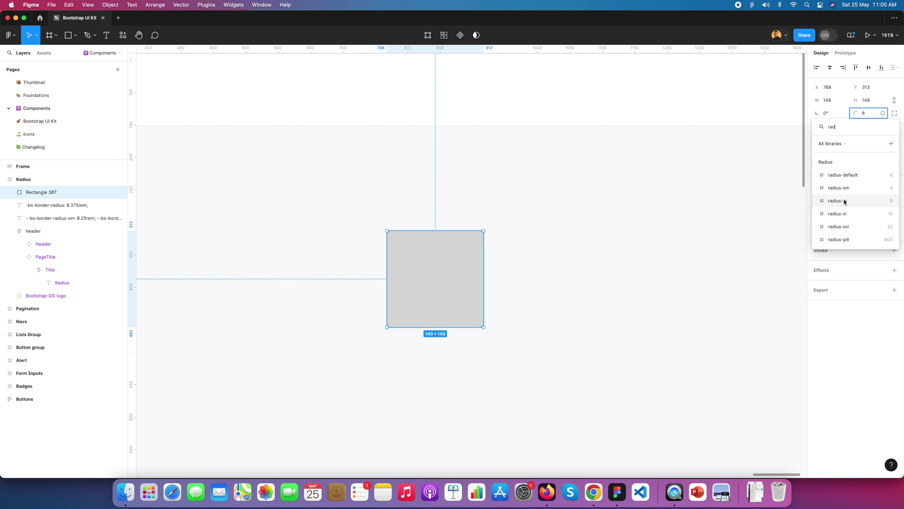
{"action": "left_click", "coordinate": [844, 240]}
{"action": "left_click", "coordinate": [867, 113]}
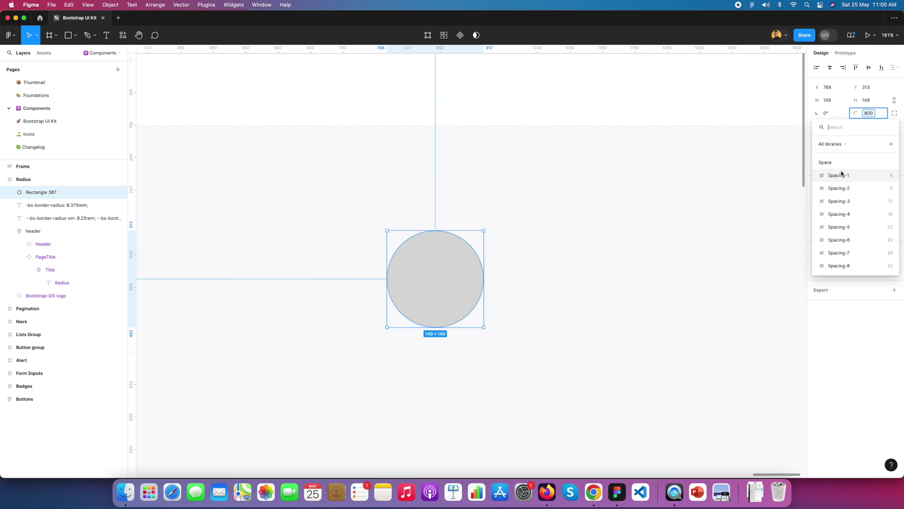
{"action": "scroll", "coordinate": [840, 187], "scroll_direction": "down", "scroll_amount": 5}
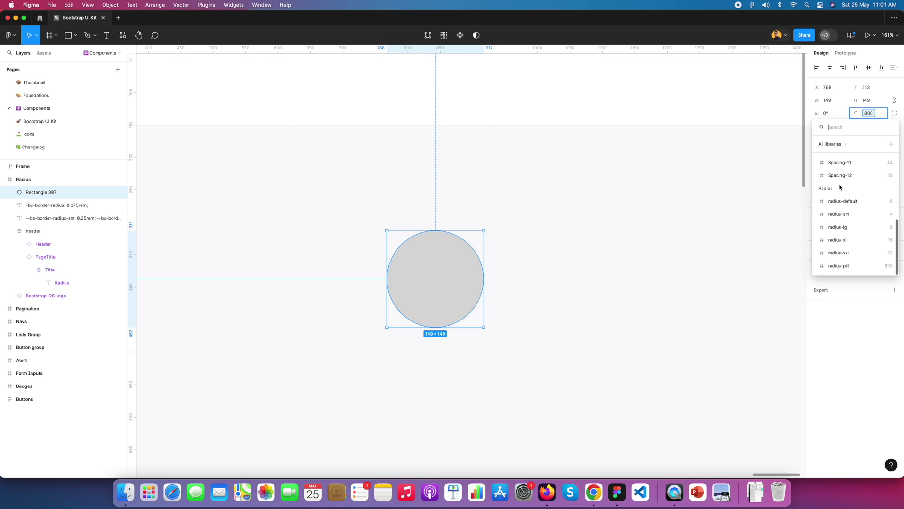
{"action": "left_click", "coordinate": [838, 214]}
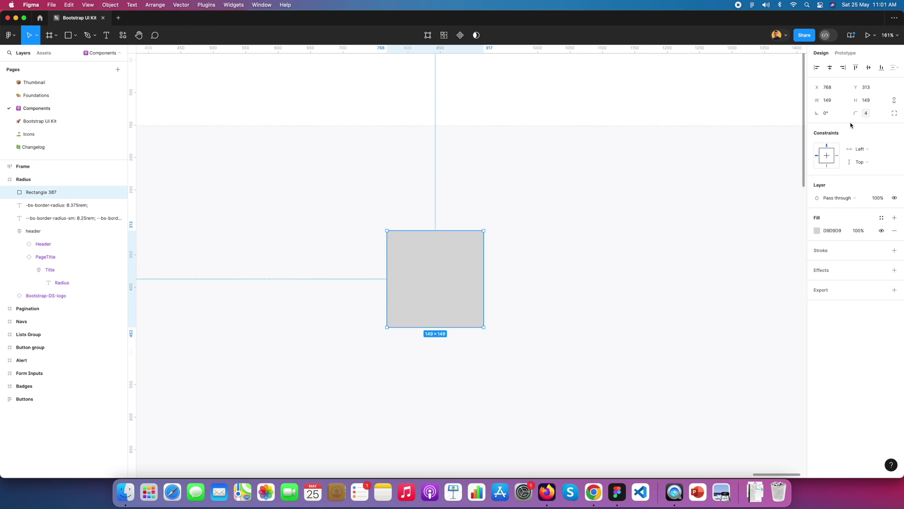
{"action": "left_click", "coordinate": [866, 114]}
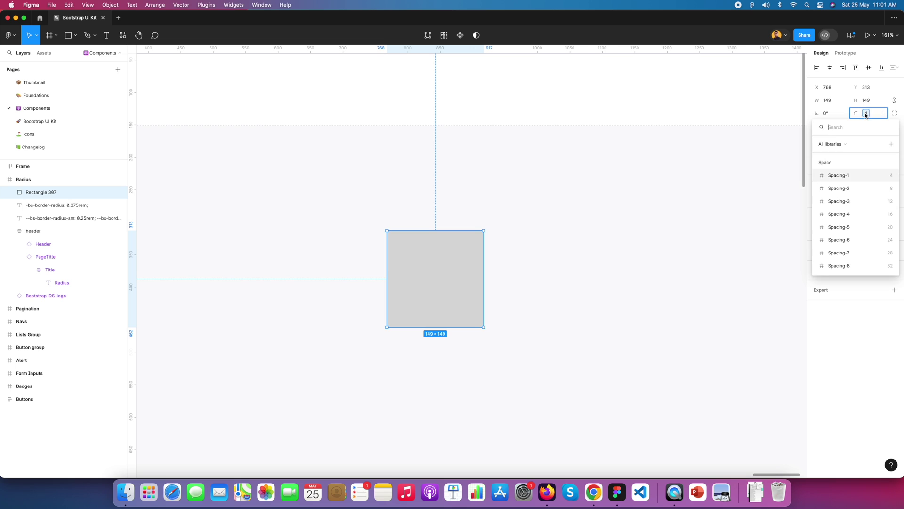
{"action": "left_click", "coordinate": [843, 227]}
Bind the rectangle's corner radius to radius-xxl, rounding its corners to 32
{"action": "left_click", "coordinate": [867, 113]}
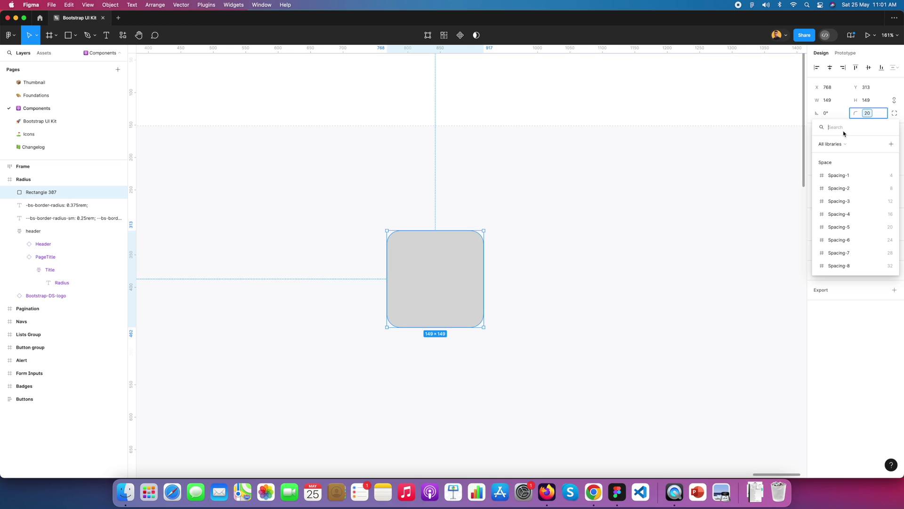
{"action": "type", "text": "radius"}
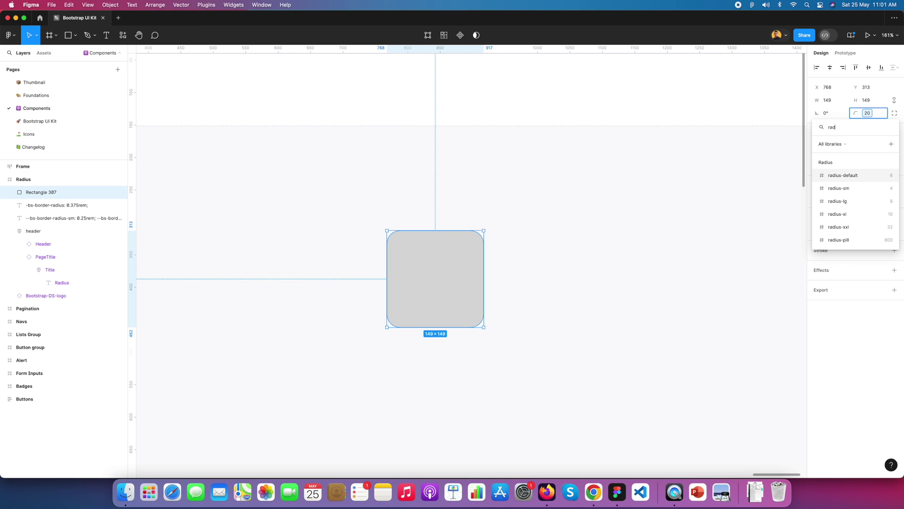
{"action": "left_click", "coordinate": [850, 228]}
{"action": "left_click", "coordinate": [562, 238]}
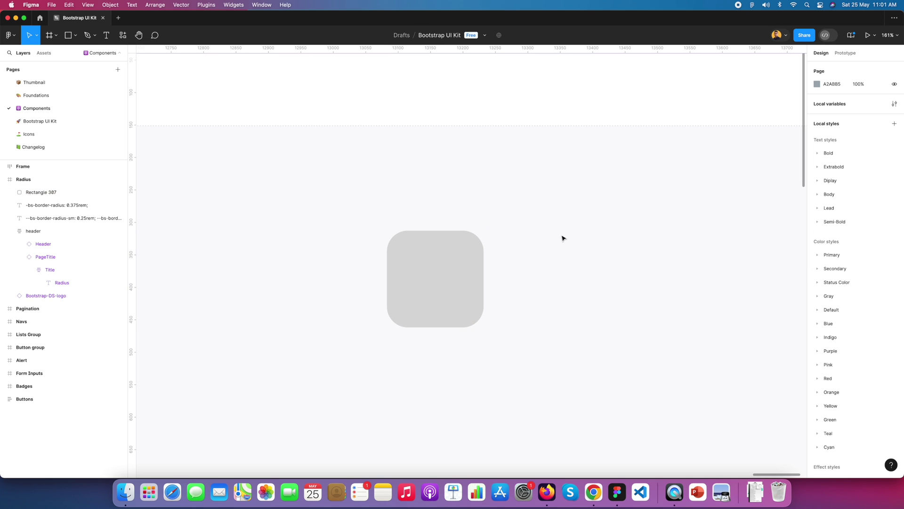
Move the rounded rectangle left and duplicate it into a row of six squares
{"action": "scroll", "coordinate": [500, 228], "scroll_direction": "down", "scroll_amount": 5}
{"action": "left_click_drag", "start_coordinate": [487, 244], "coordinate": [369, 232]}
{"action": "key", "text": "super+d"}
{"action": "key", "text": "super+d"}
{"action": "key", "text": "super+d"}
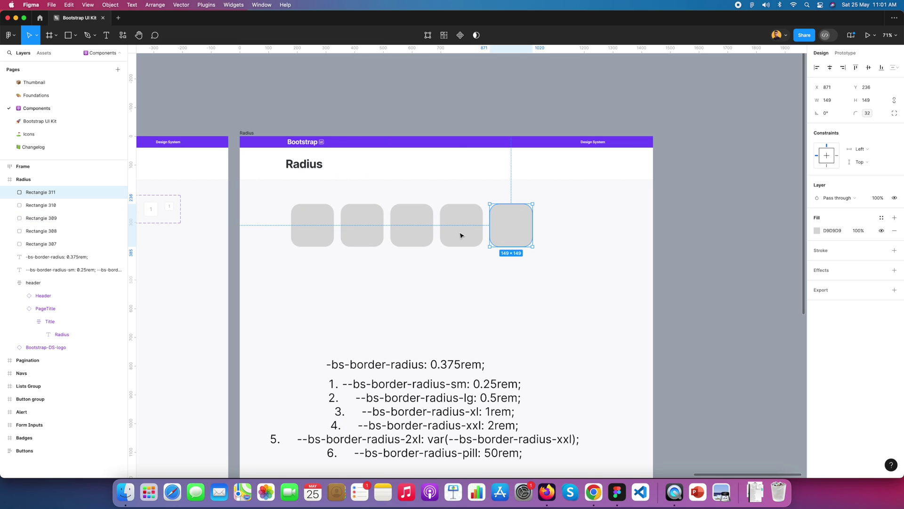
{"action": "key", "text": "super+d"}
{"action": "left_click", "coordinate": [452, 276]}
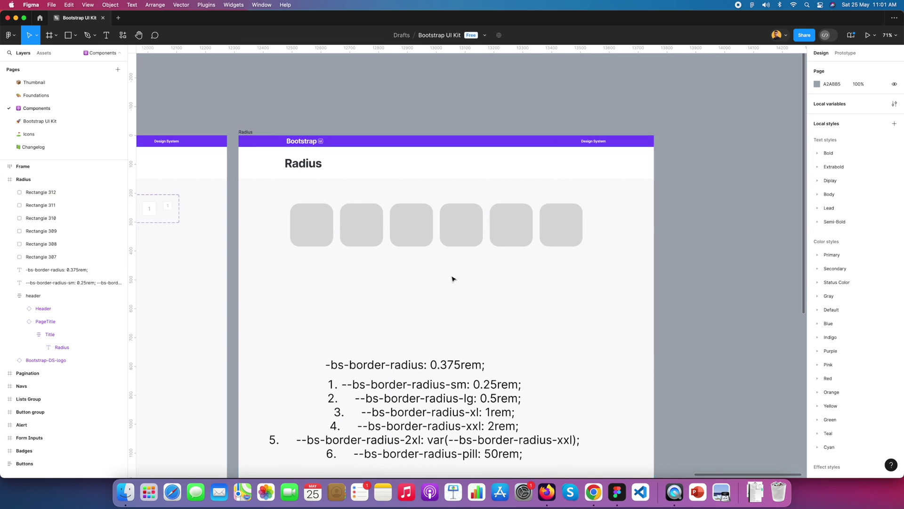
{"action": "scroll", "coordinate": [452, 277], "scroll_direction": "up", "scroll_amount": 3}
{"action": "scroll", "coordinate": [292, 258], "scroll_direction": "left", "scroll_amount": 3}
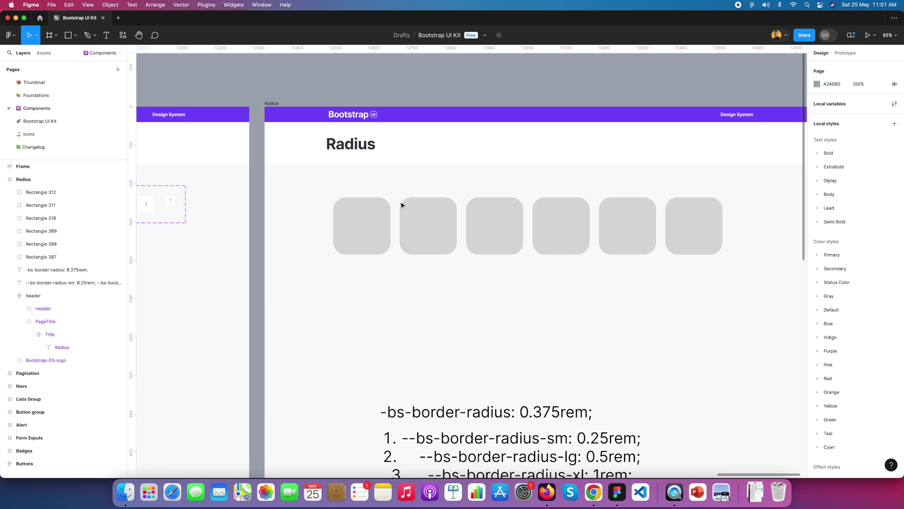
Bind the first three rectangles' corners to radius-default, radius-sm and radius-lg
{"action": "left_click", "coordinate": [369, 221]}
{"action": "scroll", "coordinate": [476, 274], "scroll_direction": "down", "scroll_amount": 3}
{"action": "left_click", "coordinate": [867, 115]}
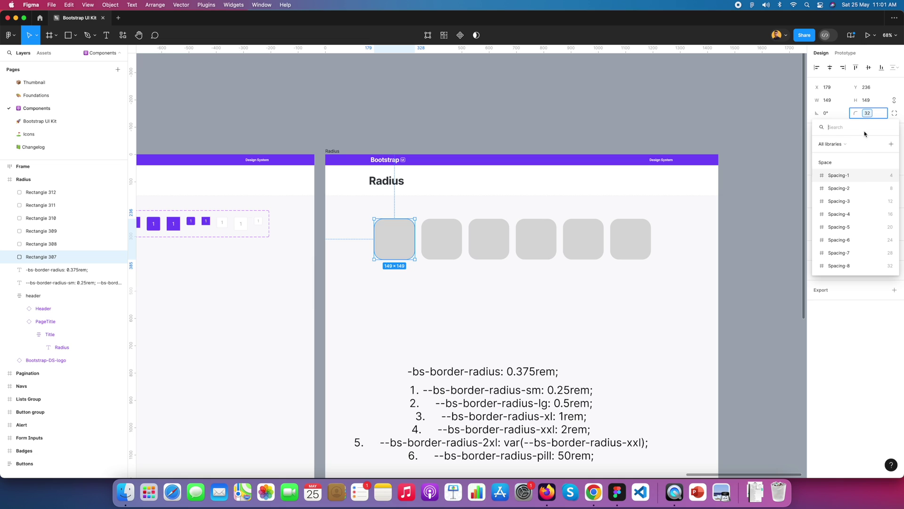
{"action": "type", "text": "rad"}
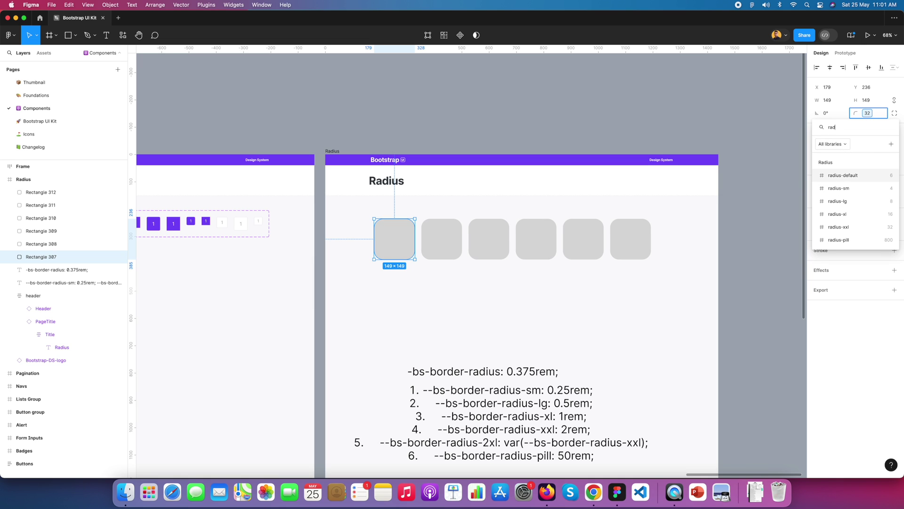
{"action": "left_click", "coordinate": [843, 176]}
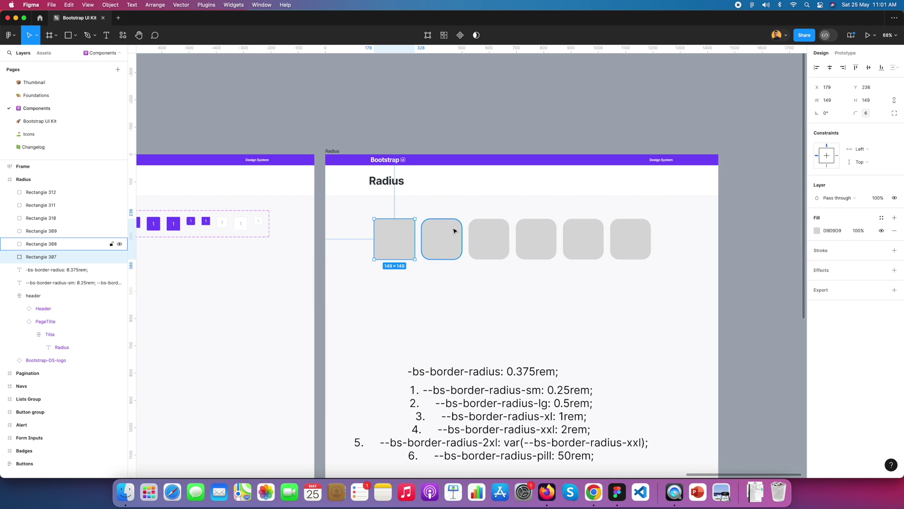
{"action": "left_click", "coordinate": [457, 228]}
{"action": "left_click", "coordinate": [867, 113]}
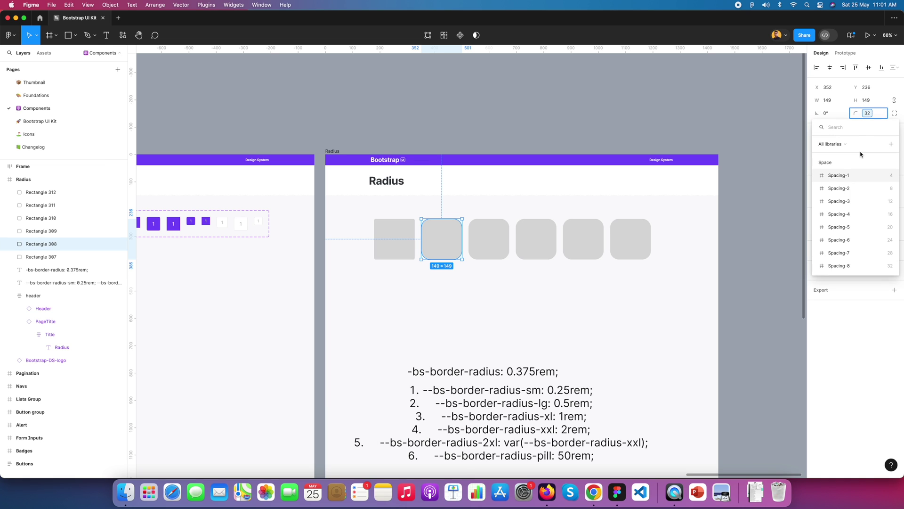
{"action": "type", "text": "radi"}
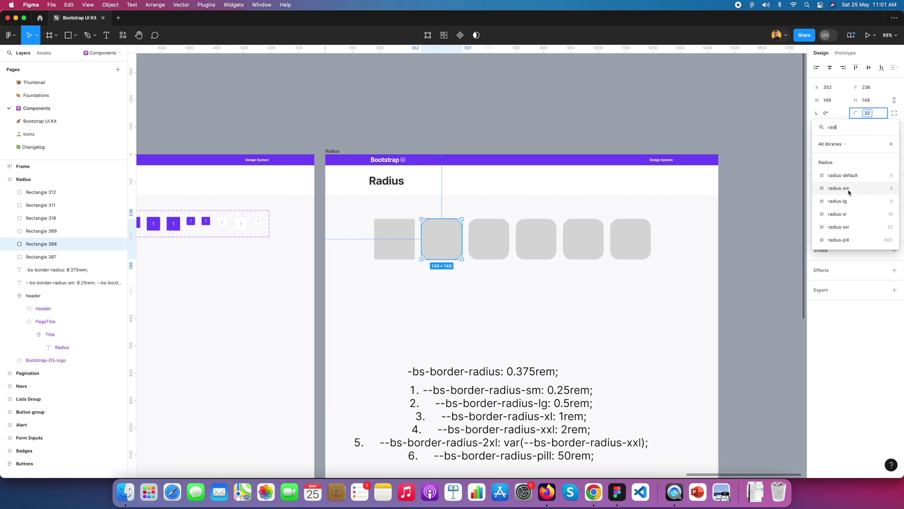
{"action": "left_click", "coordinate": [843, 188]}
{"action": "left_click", "coordinate": [507, 231]}
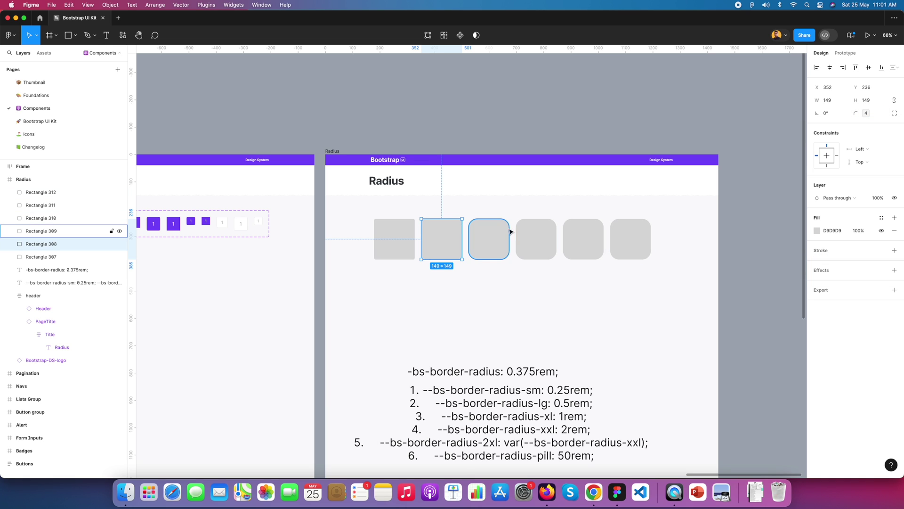
{"action": "left_click", "coordinate": [869, 114]}
{"action": "type", "text": "radi"}
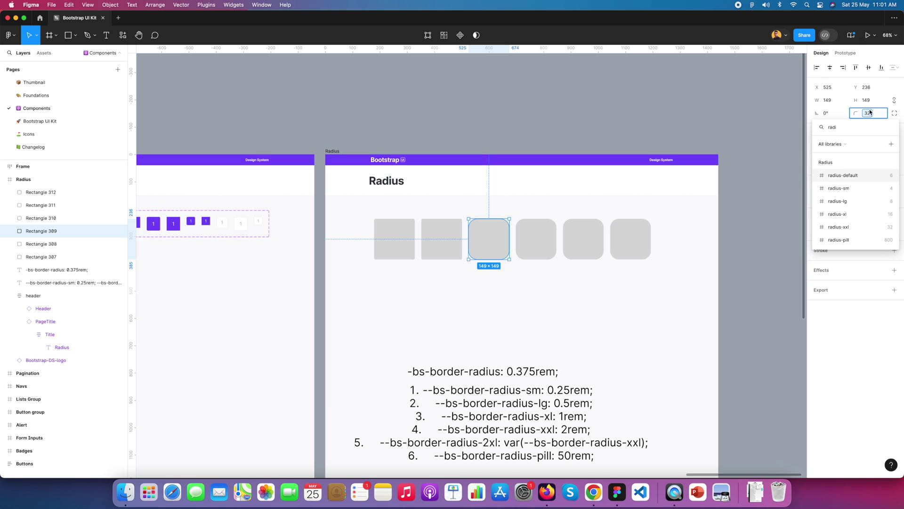
{"action": "left_click", "coordinate": [837, 201]}
Bind the fourth rectangle to radius-xl, leaving the fifth on radius-xxl
{"action": "left_click", "coordinate": [550, 237]}
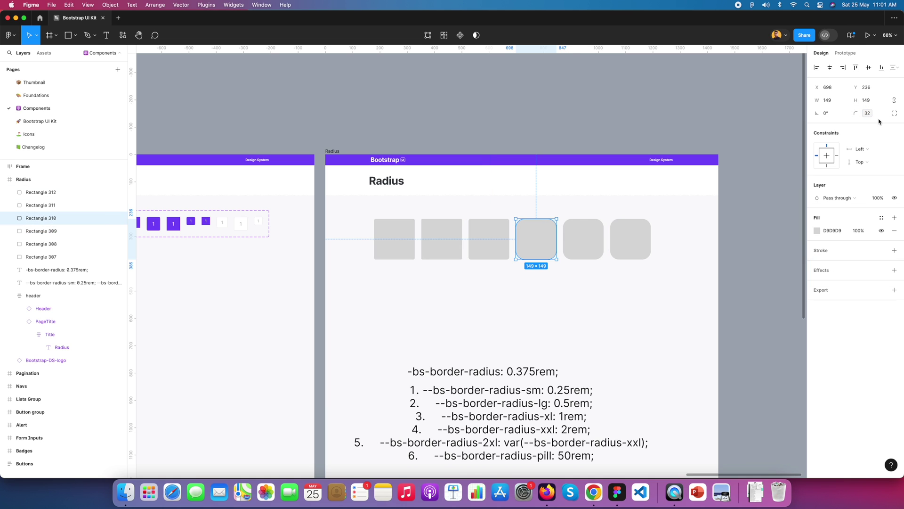
{"action": "left_click", "coordinate": [869, 115]}
{"action": "type", "text": "radi"}
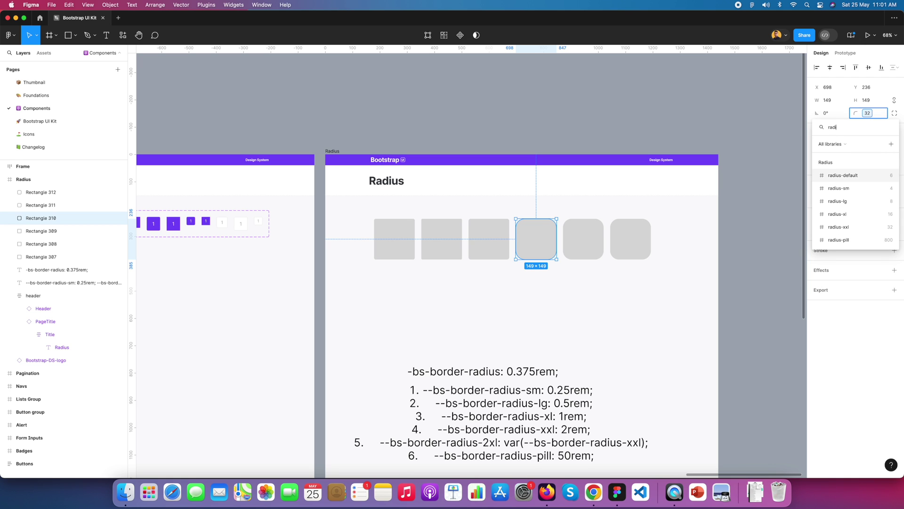
{"action": "left_click", "coordinate": [838, 214]}
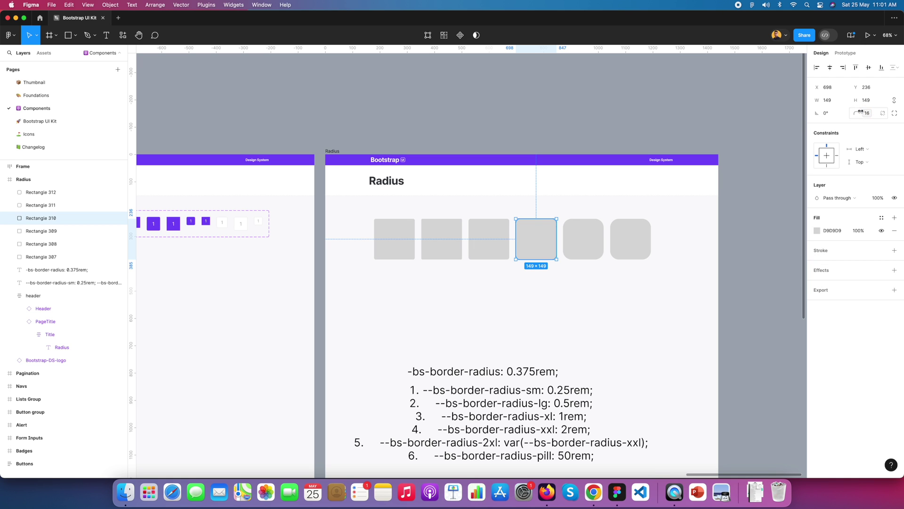
{"action": "left_click", "coordinate": [596, 240]}
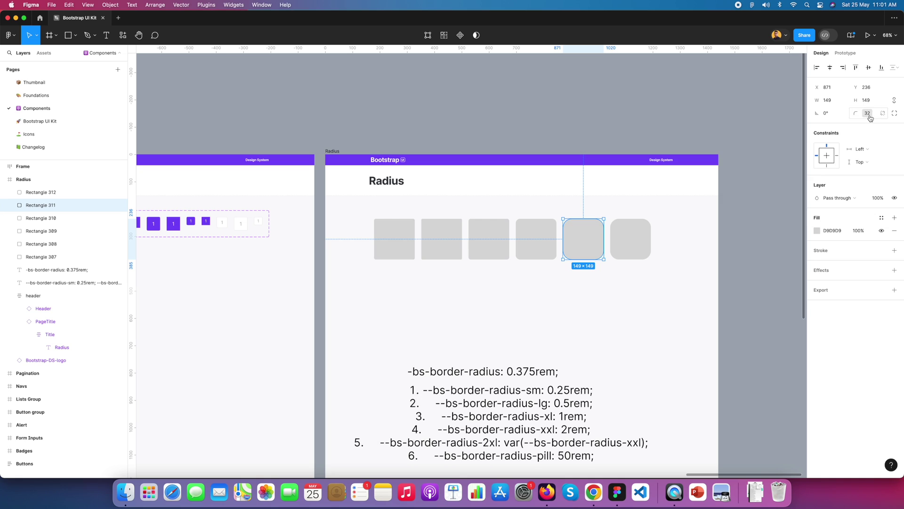
{"action": "left_click", "coordinate": [869, 114]}
{"action": "type", "text": "ral"}
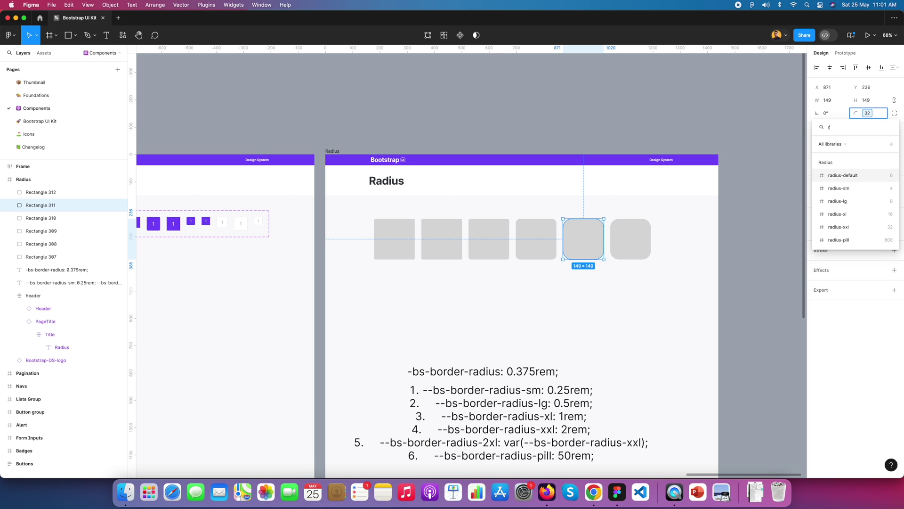
{"action": "key", "text": "BackSpace"}
{"action": "key", "text": "Escape"}
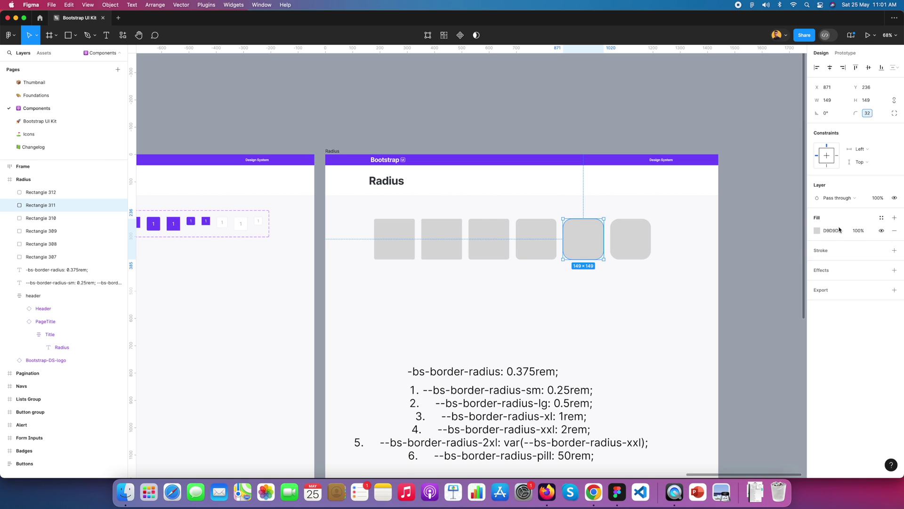
Bind the sixth rectangle's corners to radius-pill so it becomes fully round
{"action": "left_click", "coordinate": [637, 246]}
{"action": "left_click", "coordinate": [867, 114]}
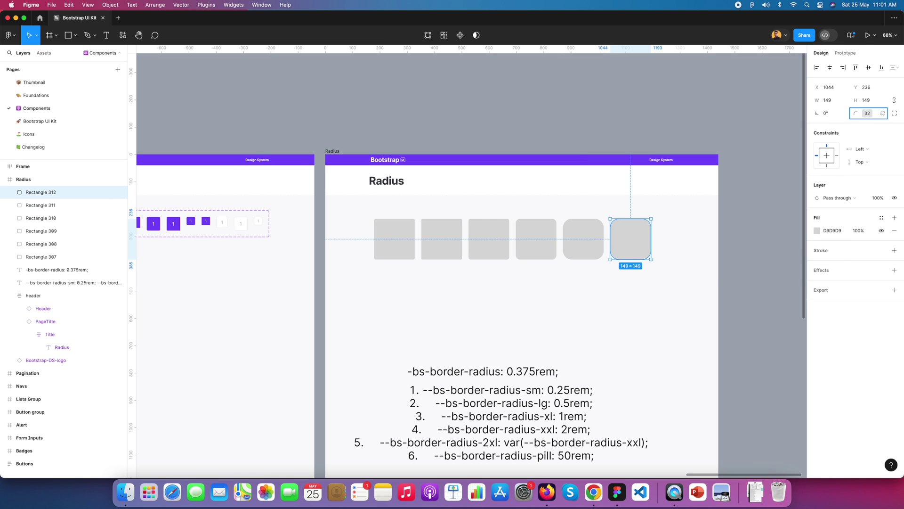
{"action": "type", "text": "radi"}
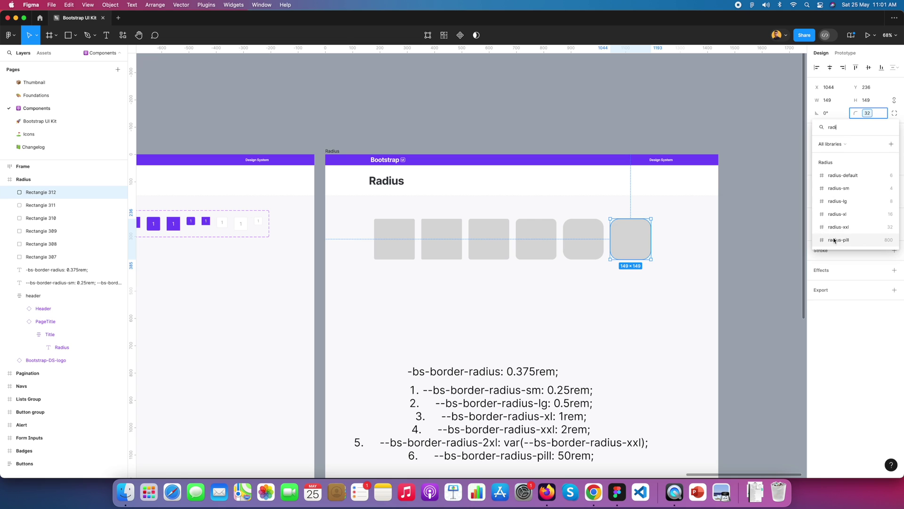
{"action": "left_click", "coordinate": [837, 240]}
{"action": "left_click", "coordinate": [557, 271]}
{"action": "scroll", "coordinate": [557, 271], "scroll_direction": "up", "scroll_amount": 3}
{"action": "scroll", "coordinate": [557, 271], "scroll_direction": "right", "scroll_amount": 2}
{"action": "left_click_drag", "start_coordinate": [646, 281], "coordinate": [313, 243]}
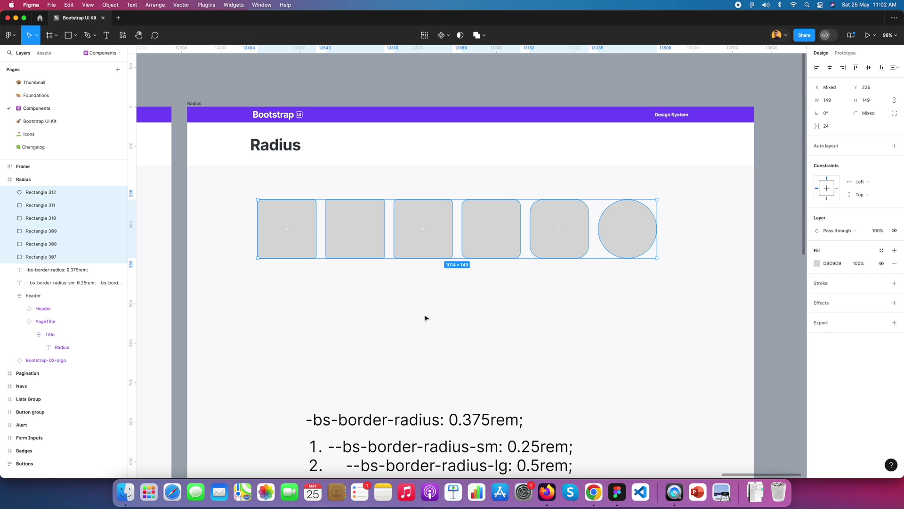
Reopen local variables, collapse colors and view the Radius group's six variables, 6 to 800
{"action": "left_click", "coordinate": [607, 89]}
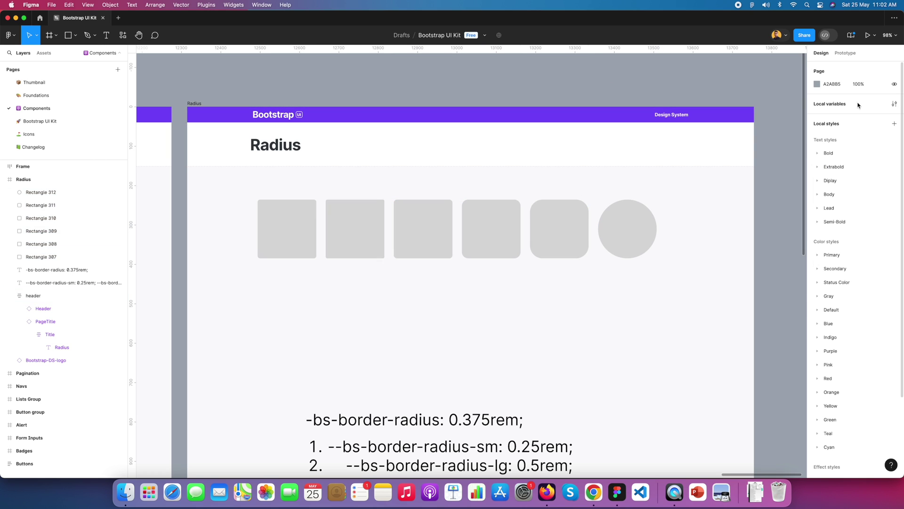
{"action": "left_click", "coordinate": [893, 104]}
{"action": "left_click", "coordinate": [545, 94]}
{"action": "left_click", "coordinate": [552, 119]}
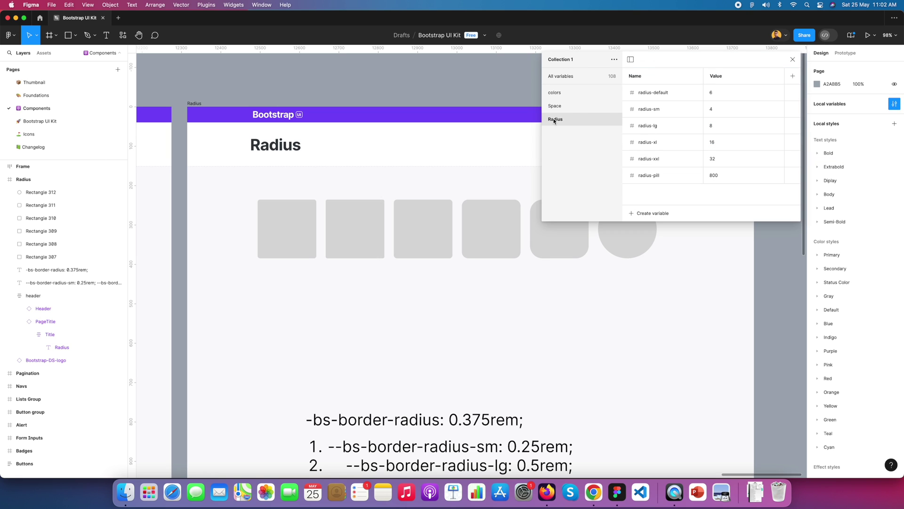